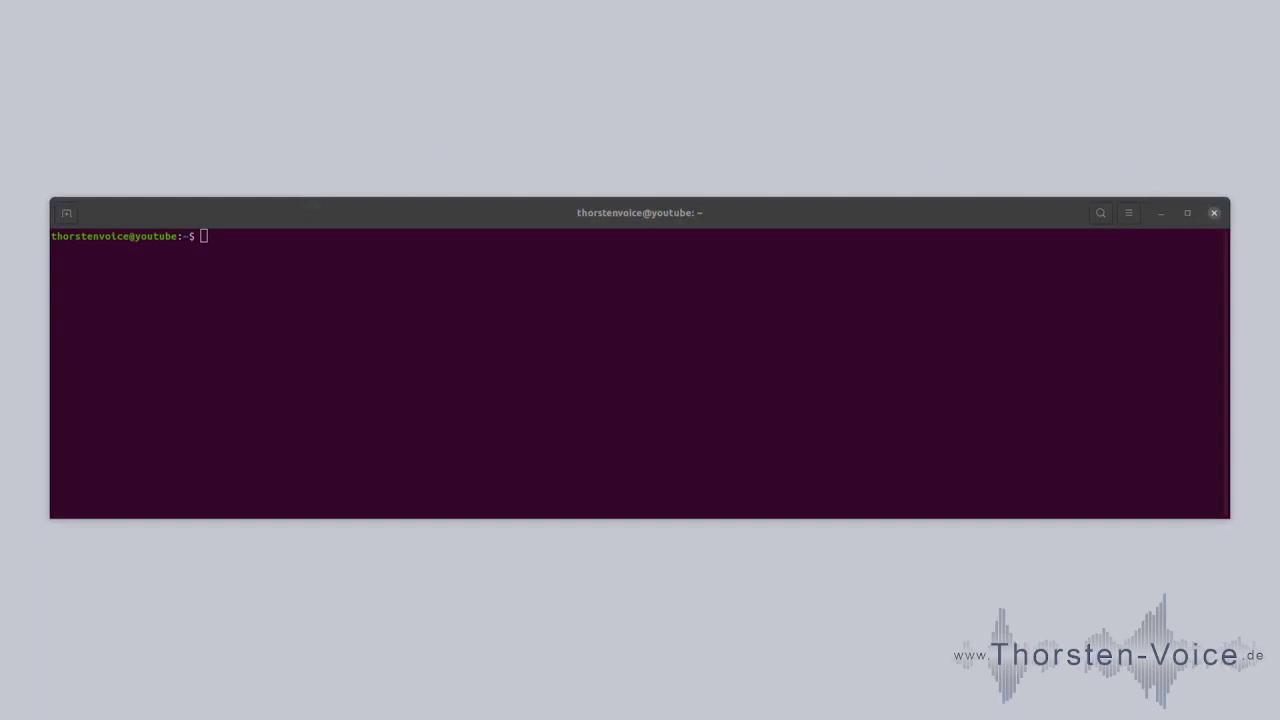
Run mimic3 --voices in the terminal to list every available Mimic 3 voice
{"action": "left_click", "coordinate": [346, 260]}
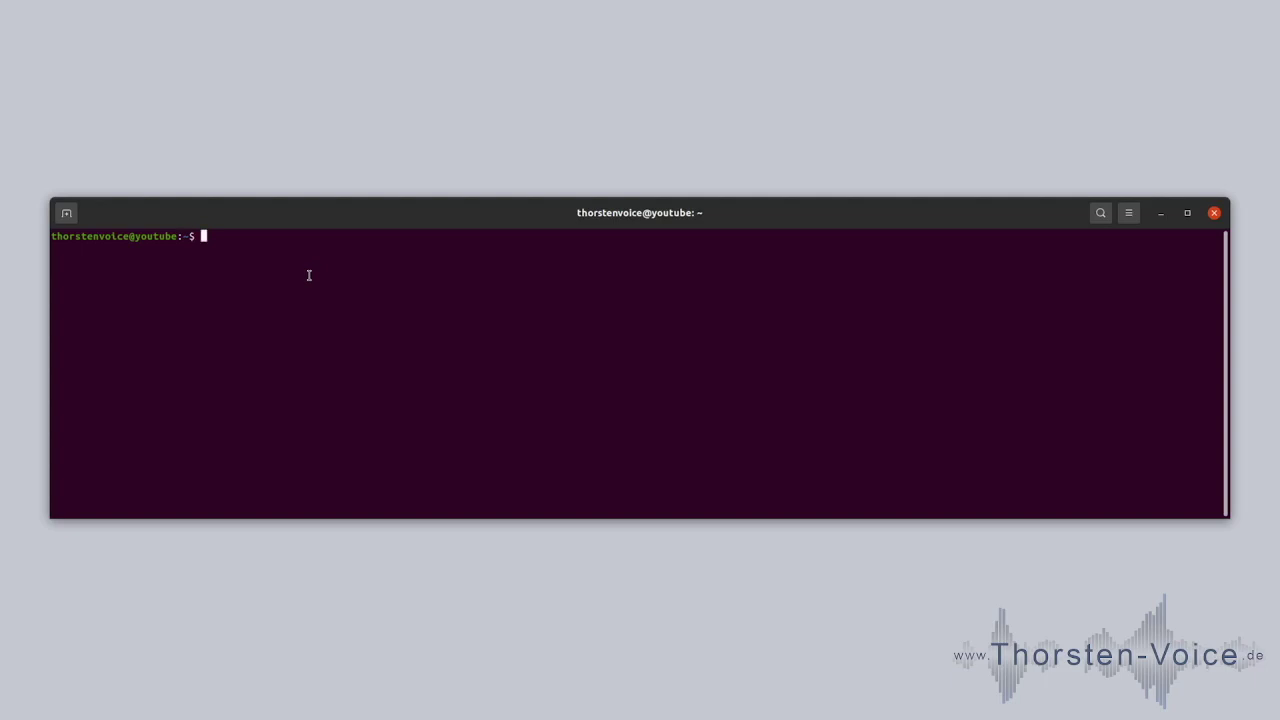
{"action": "type", "text": "mimic3 --voices"}
{"action": "key", "text": "Return"}
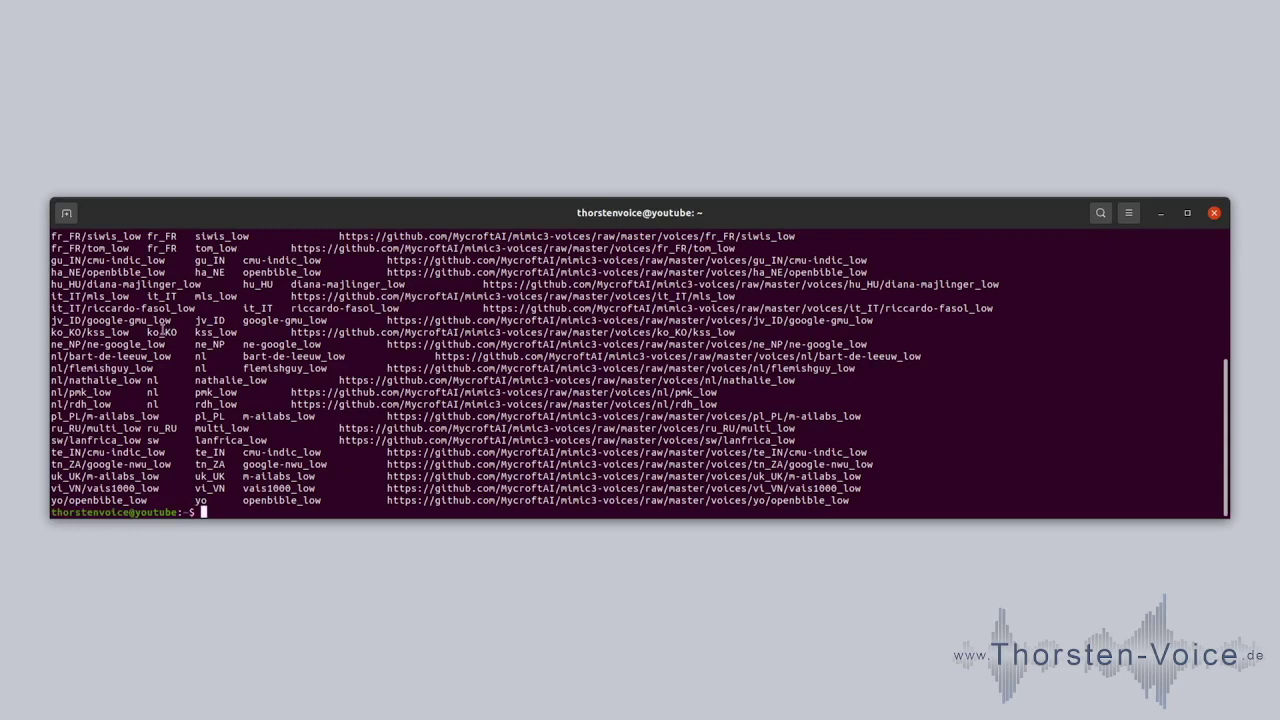
Select the en_US/ljspeech_low voice key in the voice list, then return to fresh empty prompts
{"action": "scroll", "coordinate": [133, 338], "scroll_direction": "up", "scroll_amount": 6}
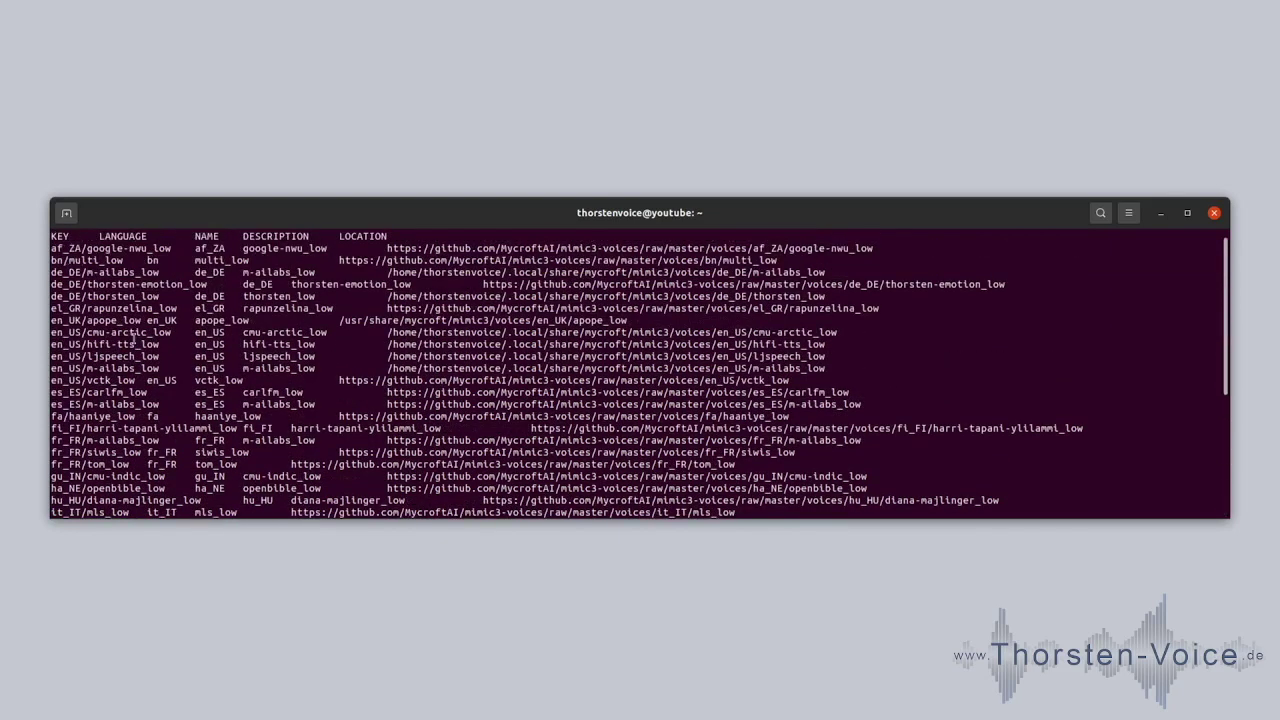
{"action": "scroll", "coordinate": [133, 338], "scroll_direction": "up", "scroll_amount": 1}
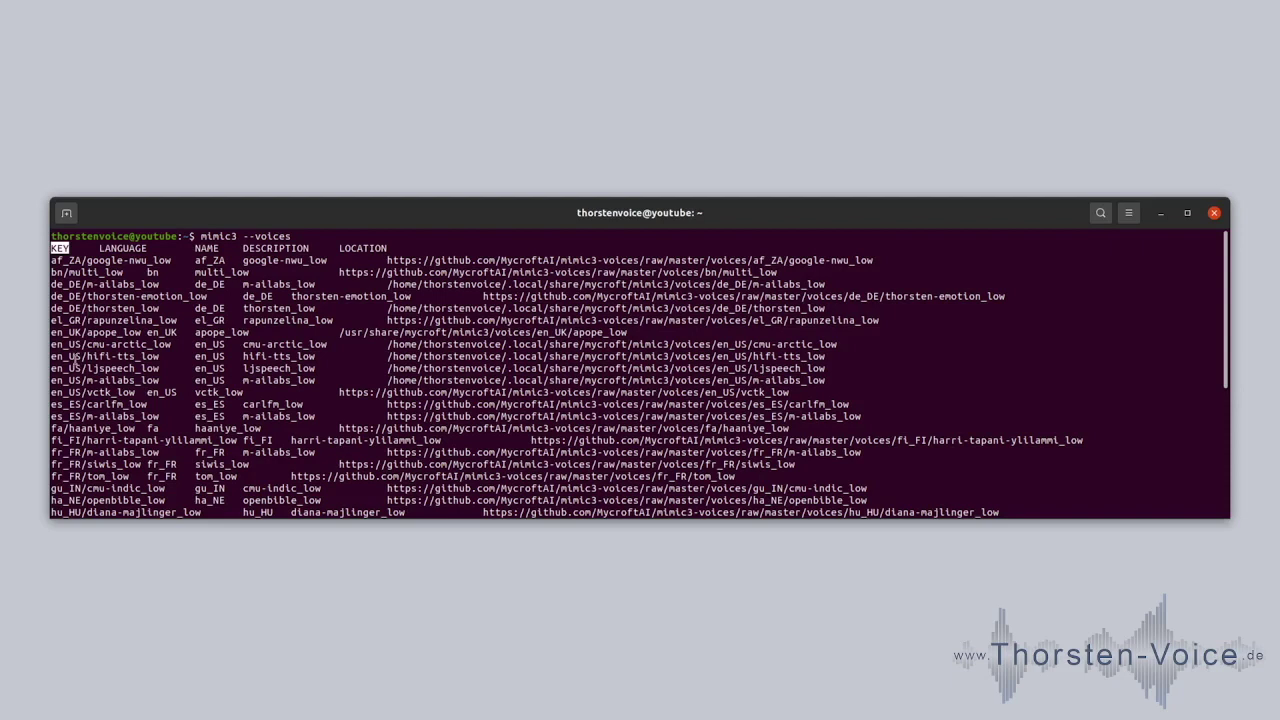
{"action": "double_click", "coordinate": [107, 368]}
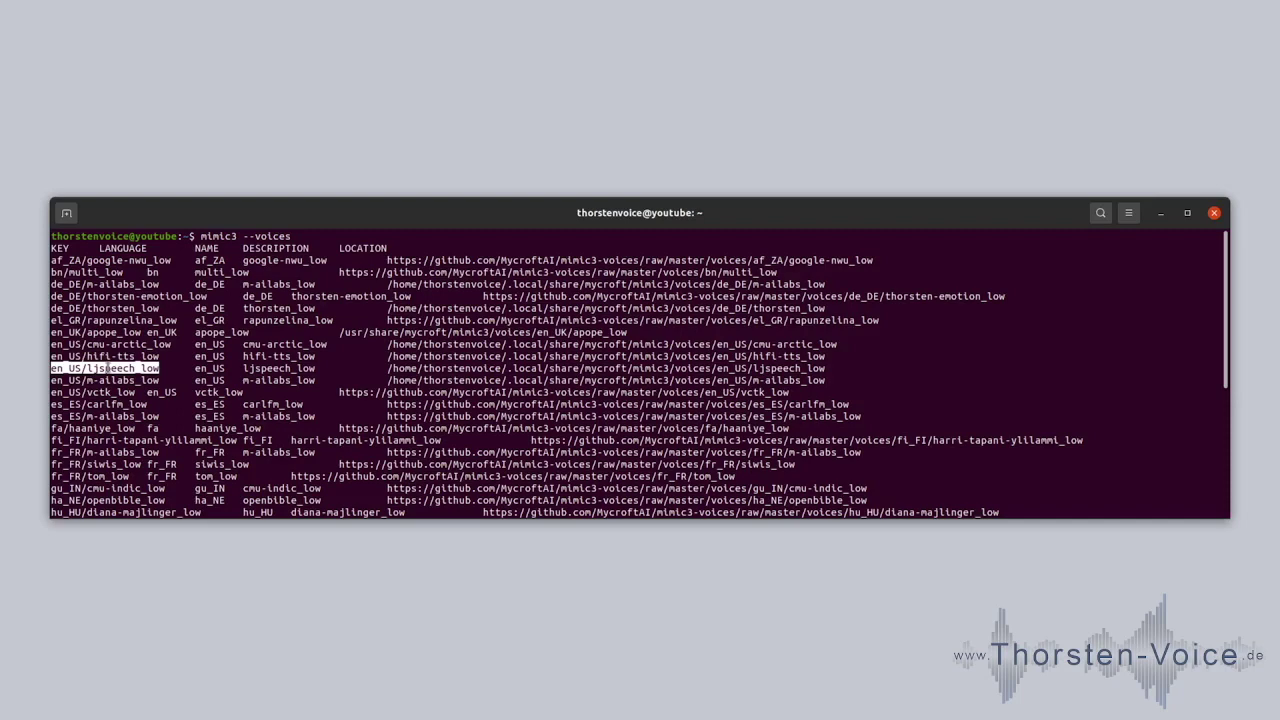
{"action": "key", "text": "Return"}
{"action": "key", "text": "Return"}
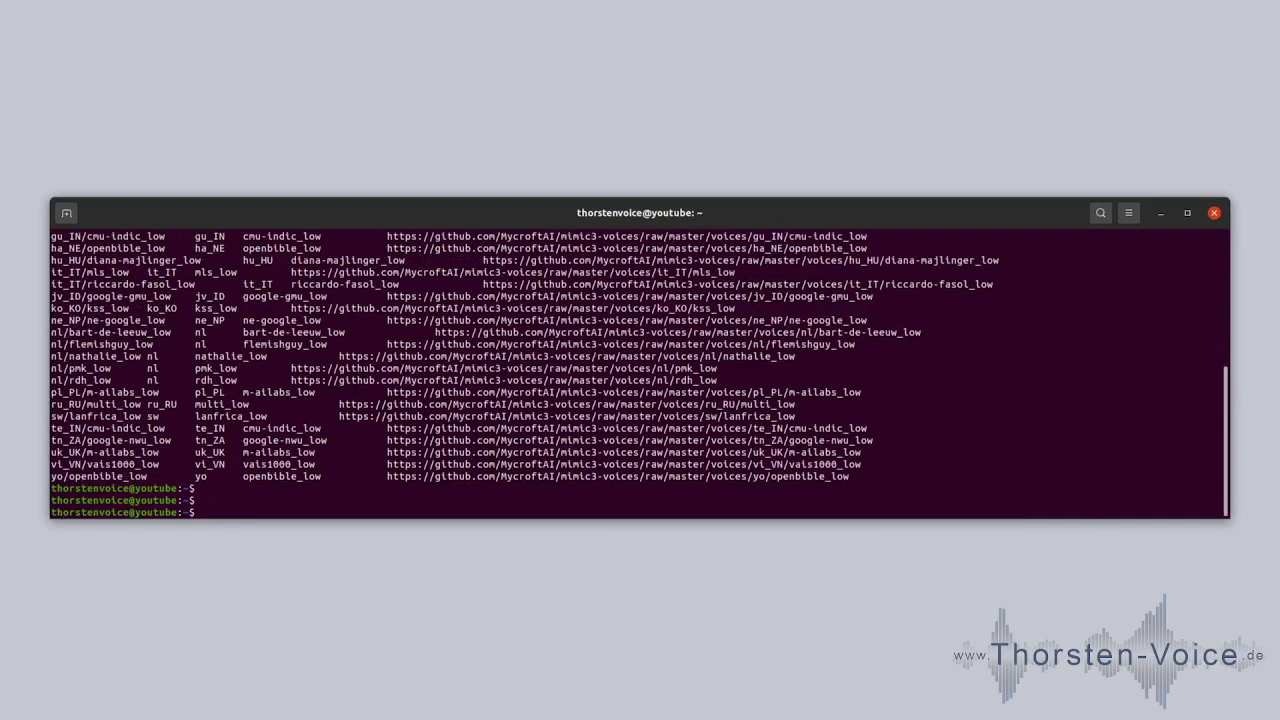
{"action": "type", "text": "mimic3-server"}
{"action": "key", "text": "Return"}
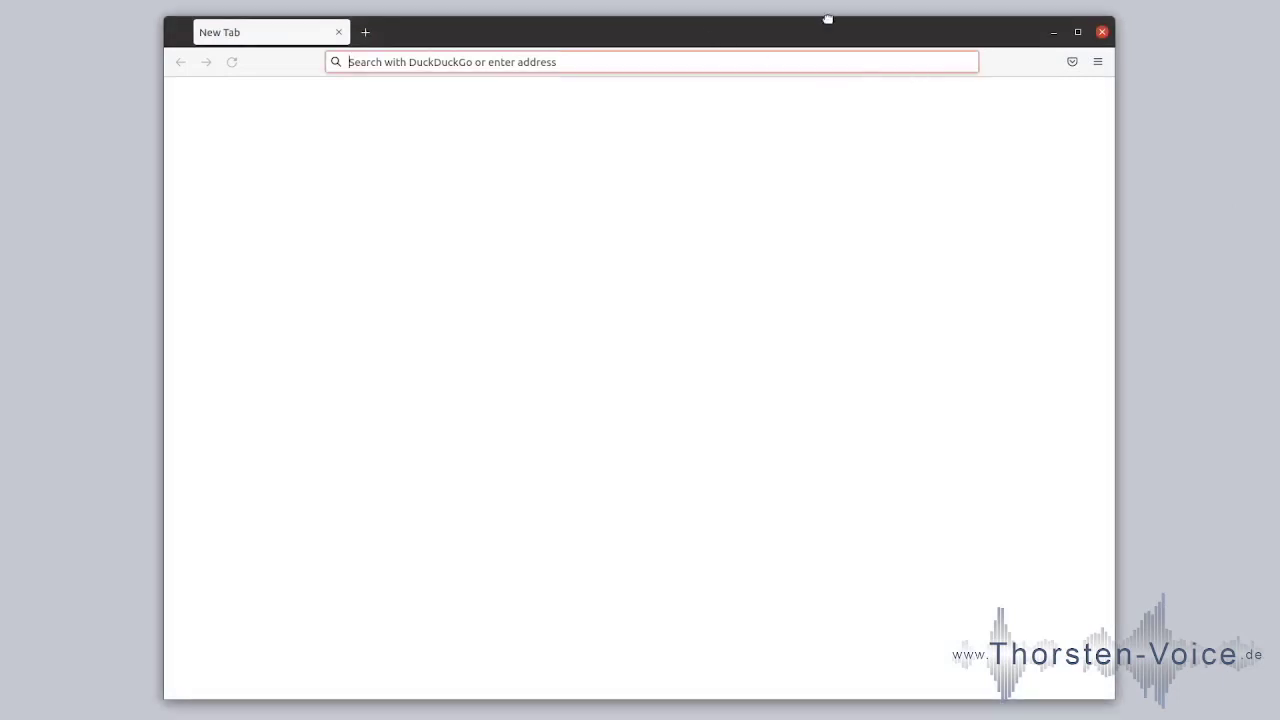
Load the Mimic 3 web UI at localhost:59125, then add an empty browser tab
{"action": "type", "text": "l"}
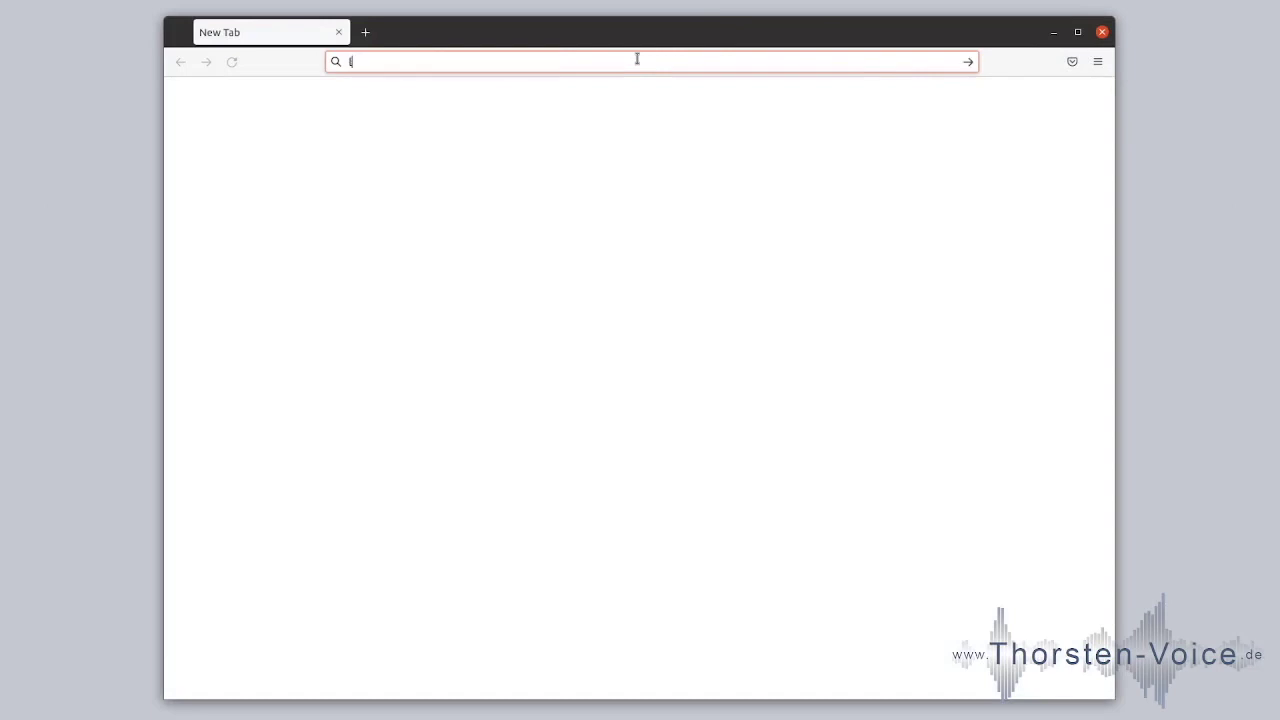
{"action": "type", "text": "ocal"}
{"action": "key", "text": "Right"}
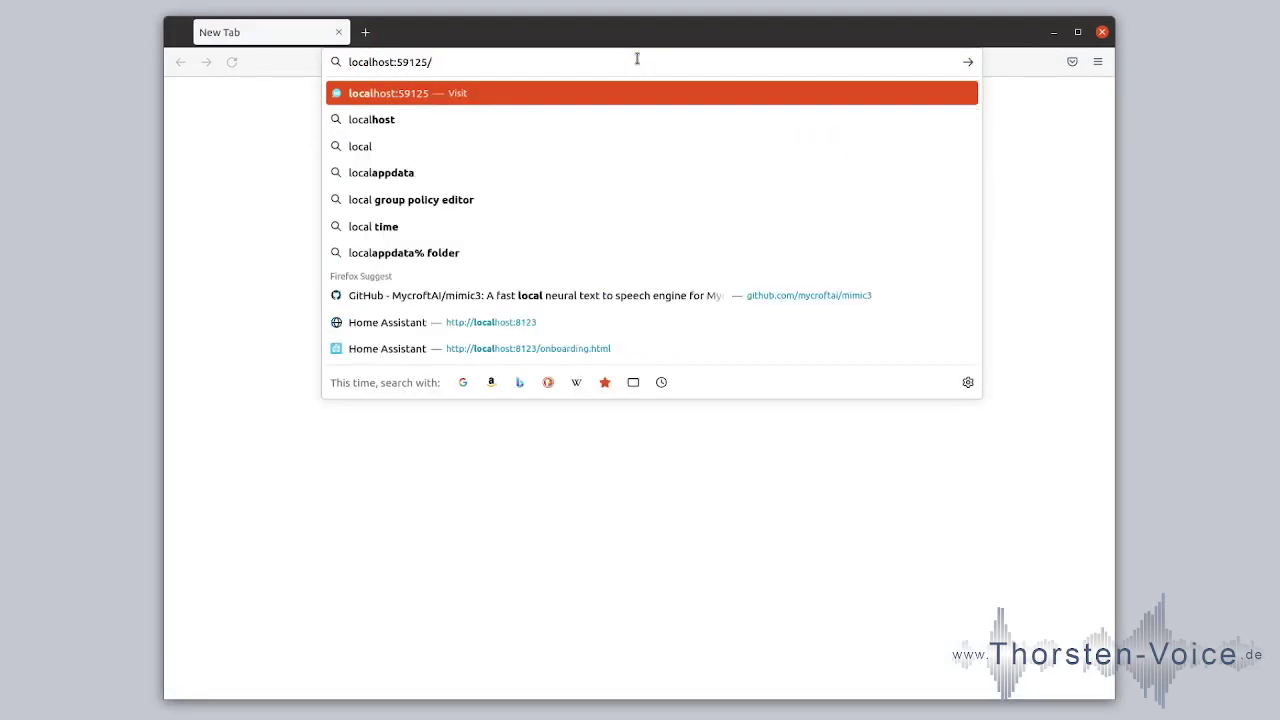
{"action": "key", "text": "Return"}
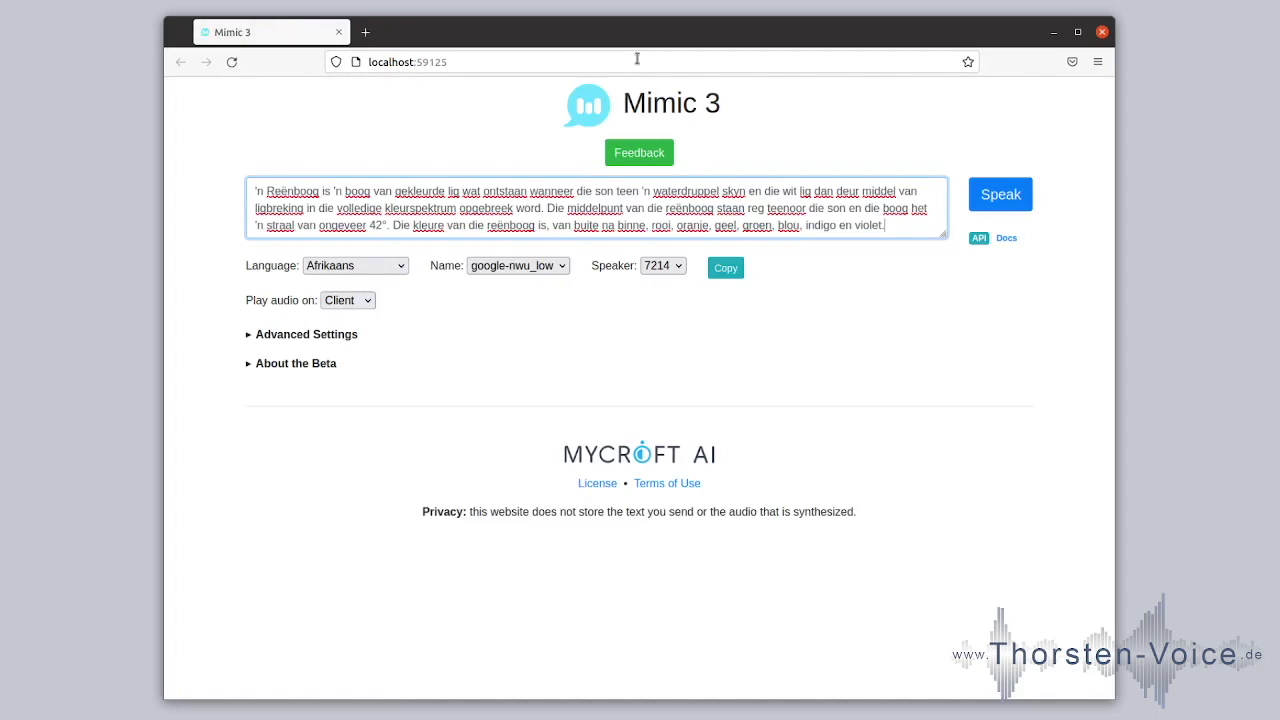
{"action": "left_click", "coordinate": [367, 35]}
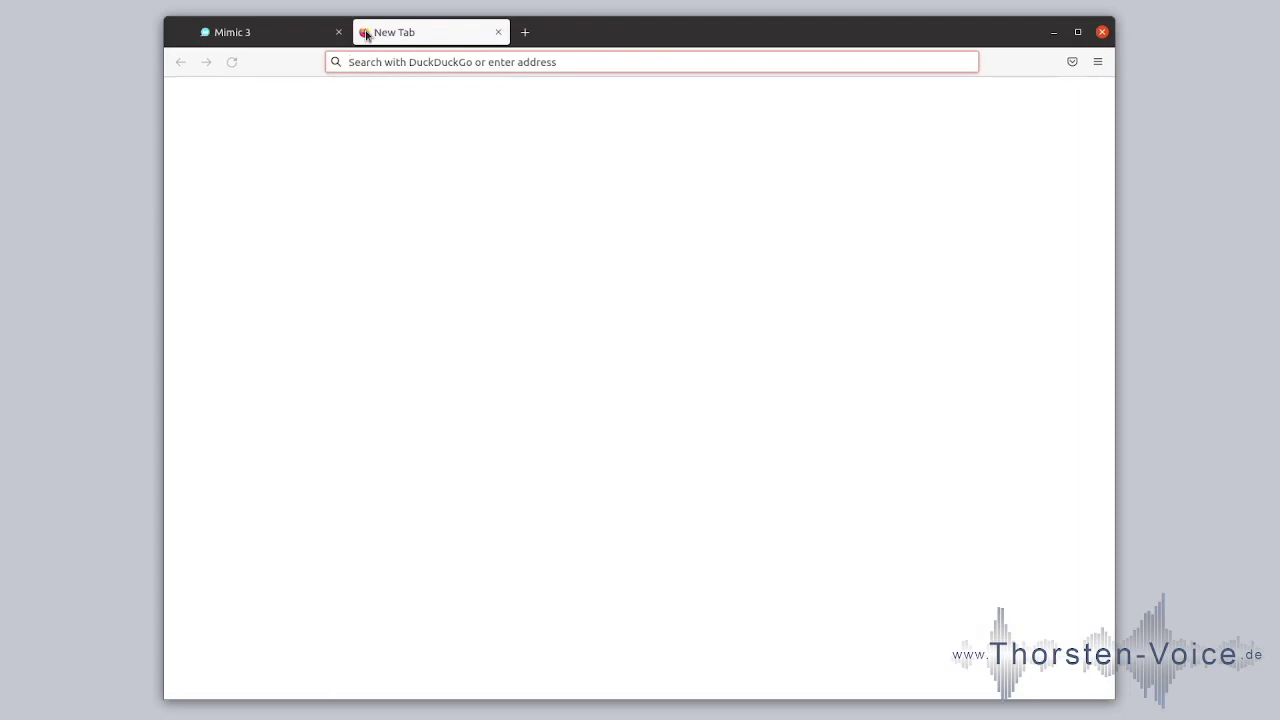
Open Home Assistant at localhost:8123, log in, and start another new tab
{"action": "type", "text": "localhost:59125/"}
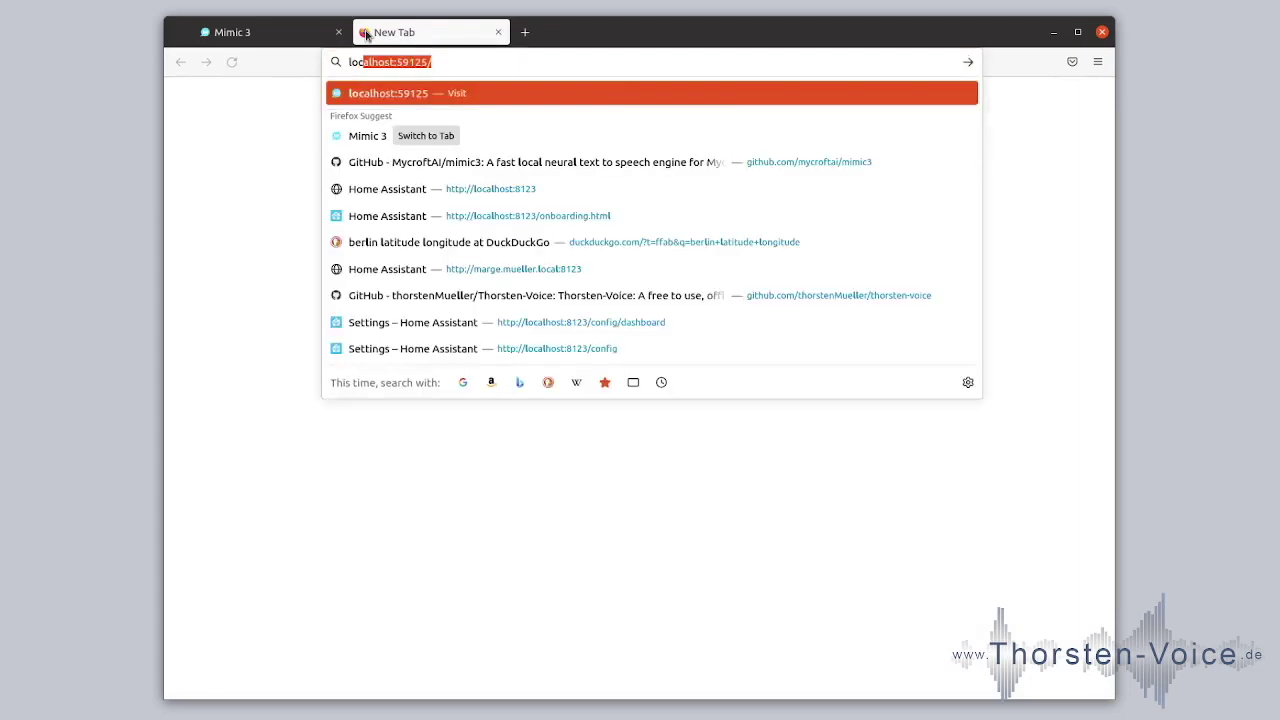
{"action": "key", "text": "BackSpace"}
{"action": "key", "text": "BackSpace"}
{"action": "key", "text": "BackSpace"}
{"action": "key", "text": "BackSpace"}
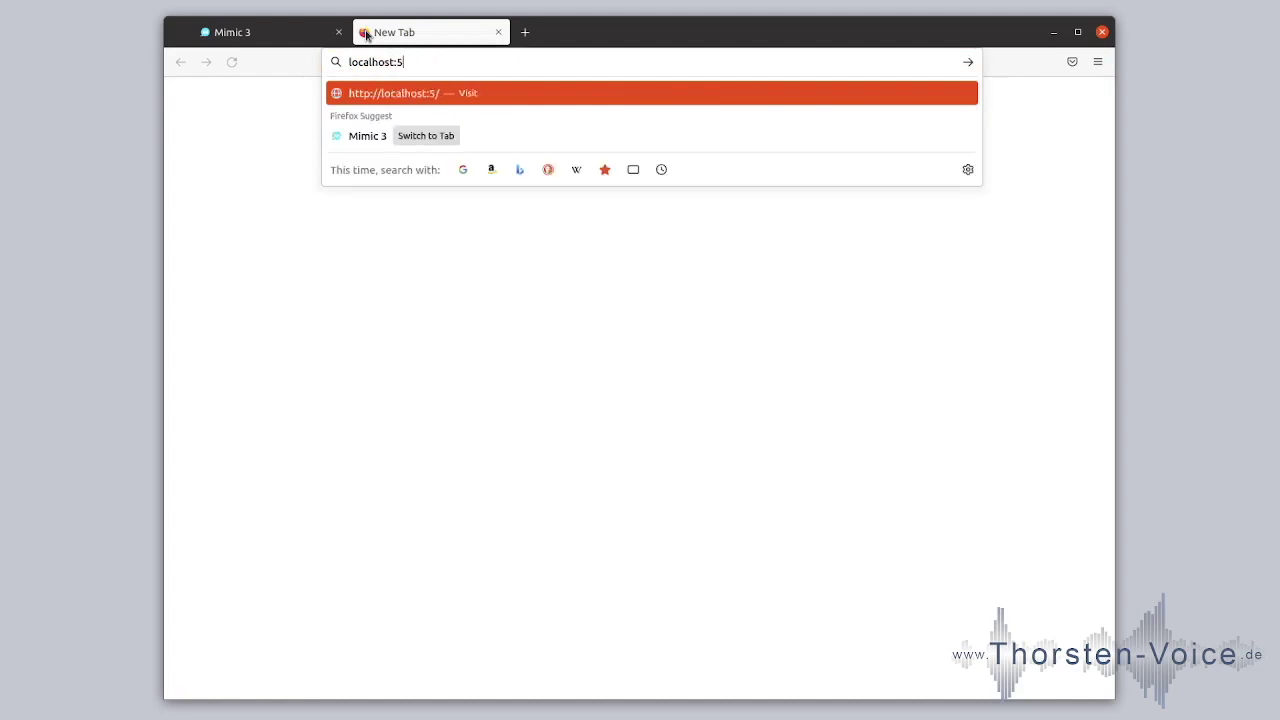
{"action": "key", "text": "BackSpace"}
{"action": "key", "text": "BackSpace"}
{"action": "type", "text": ":8123"}
{"action": "key", "text": "Return"}
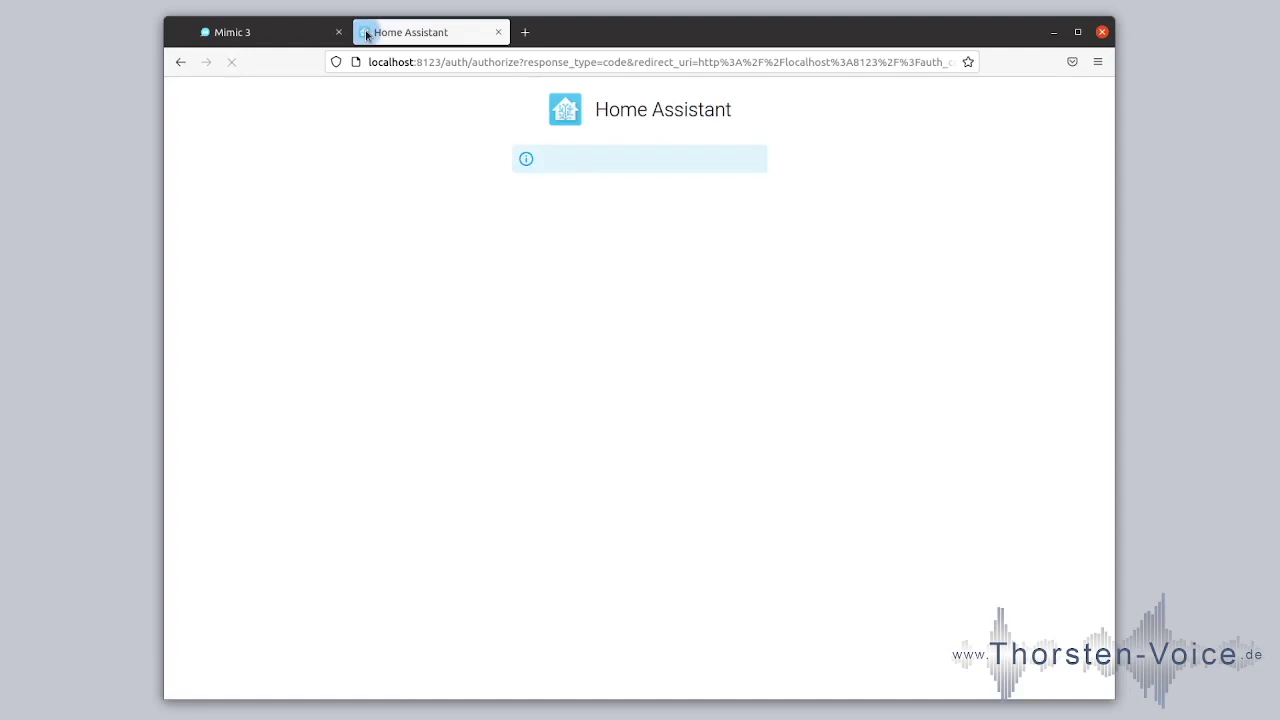
{"action": "left_click", "coordinate": [645, 377]}
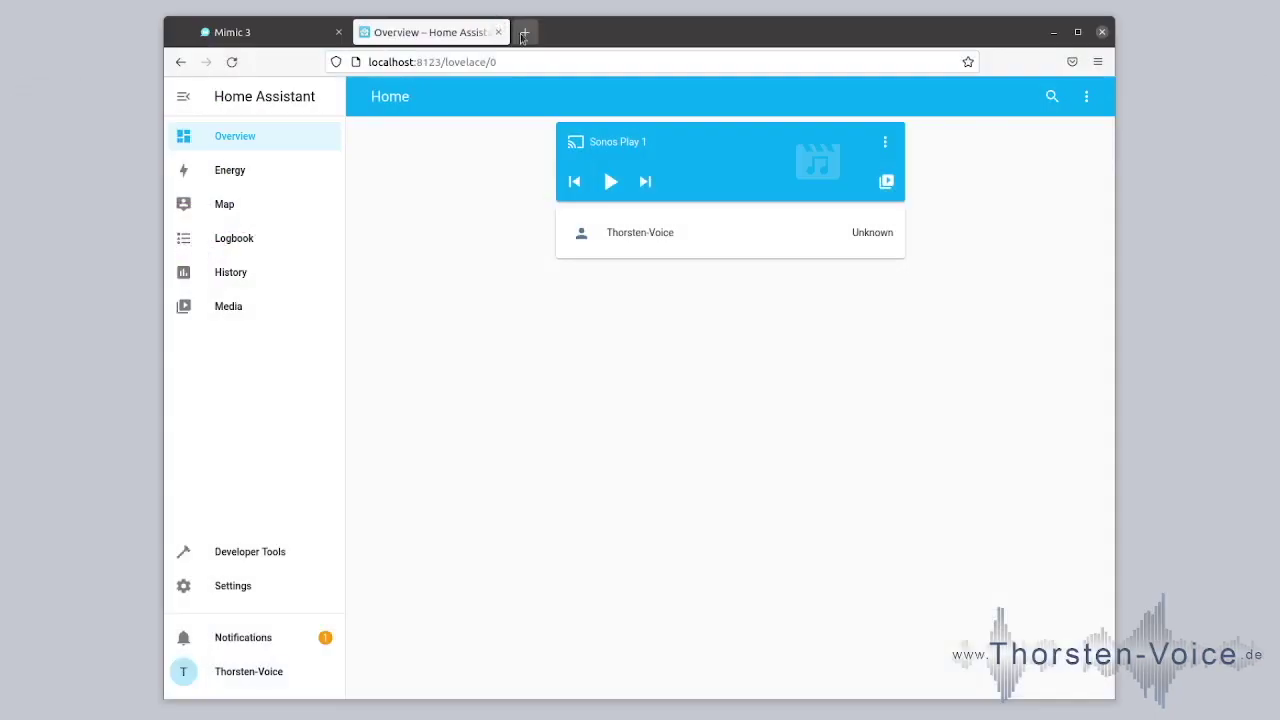
{"action": "left_click", "coordinate": [525, 33]}
Search the web for 'home assistant marytts' and open the MaryTTS integration docs page
{"action": "type", "text": "h"}
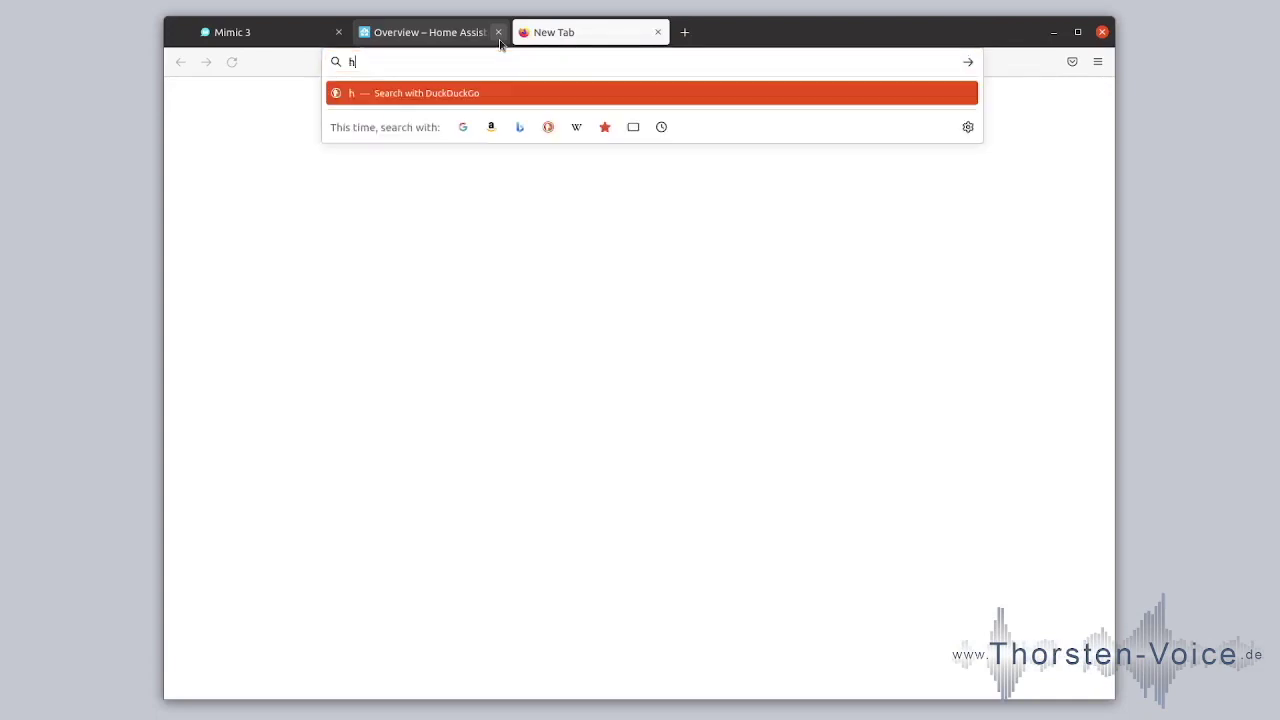
{"action": "type", "text": "ome assistant"}
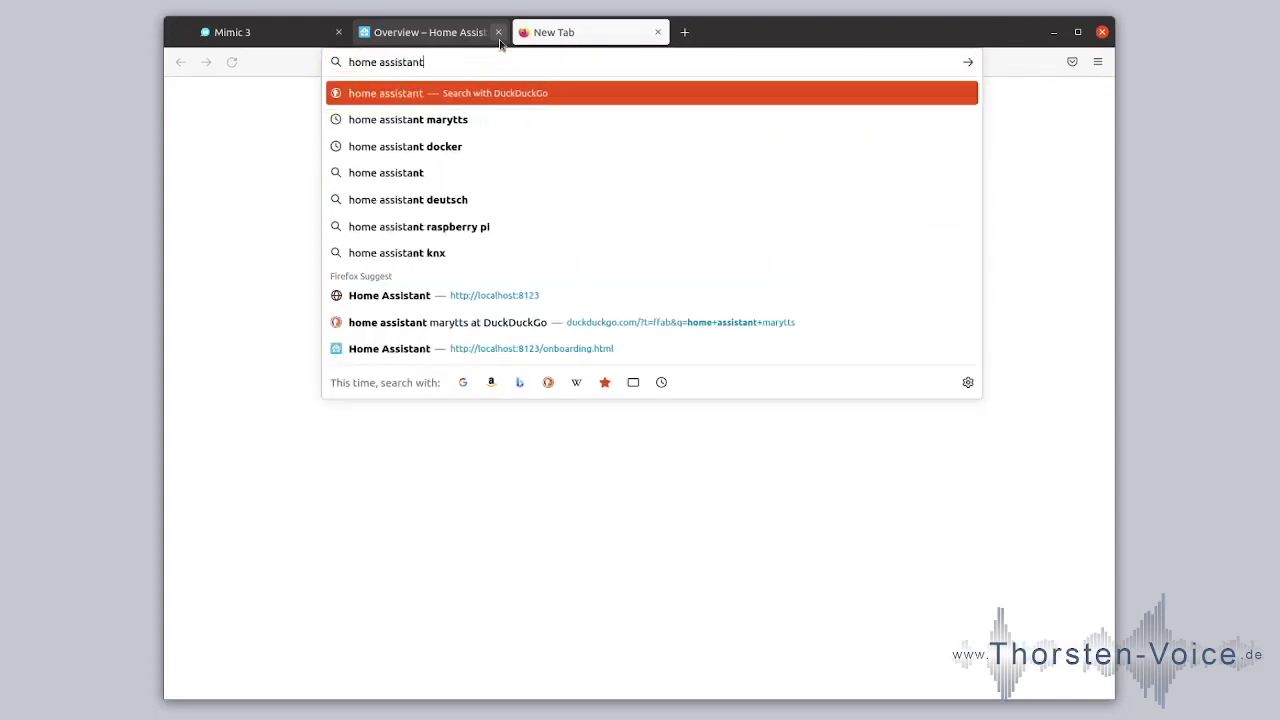
{"action": "type", "text": " marytts"}
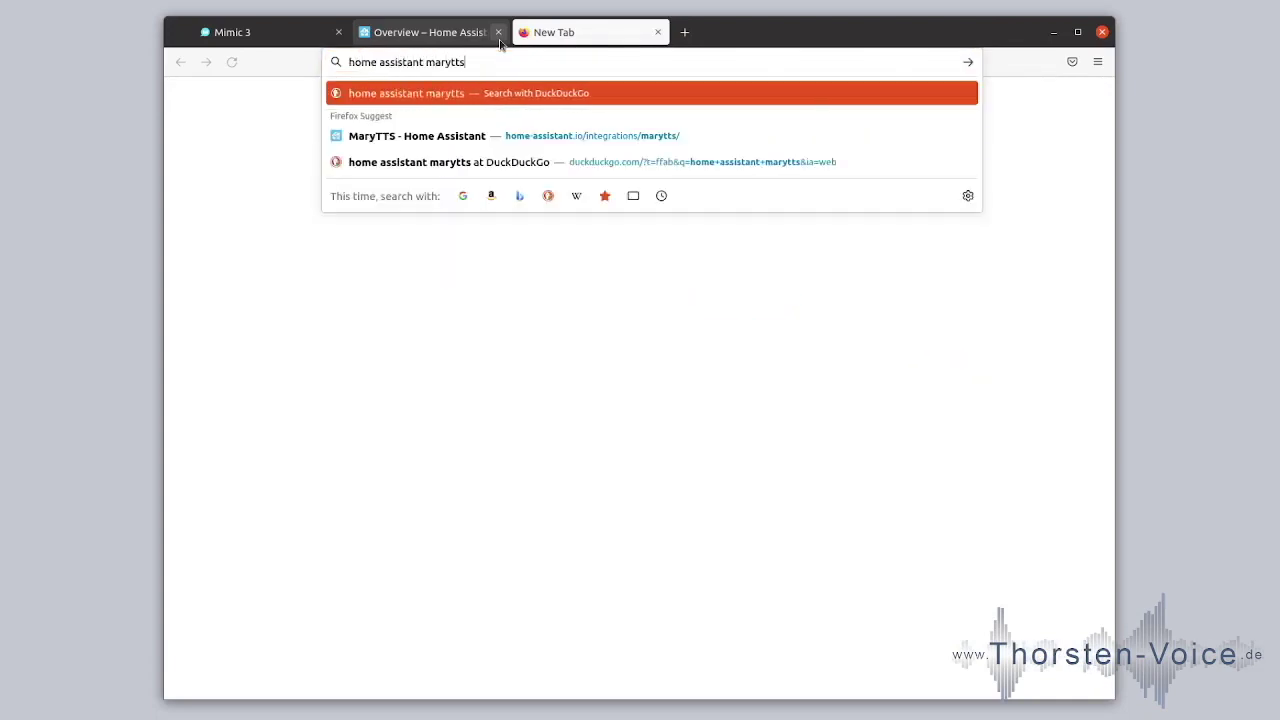
{"action": "key", "text": "Return"}
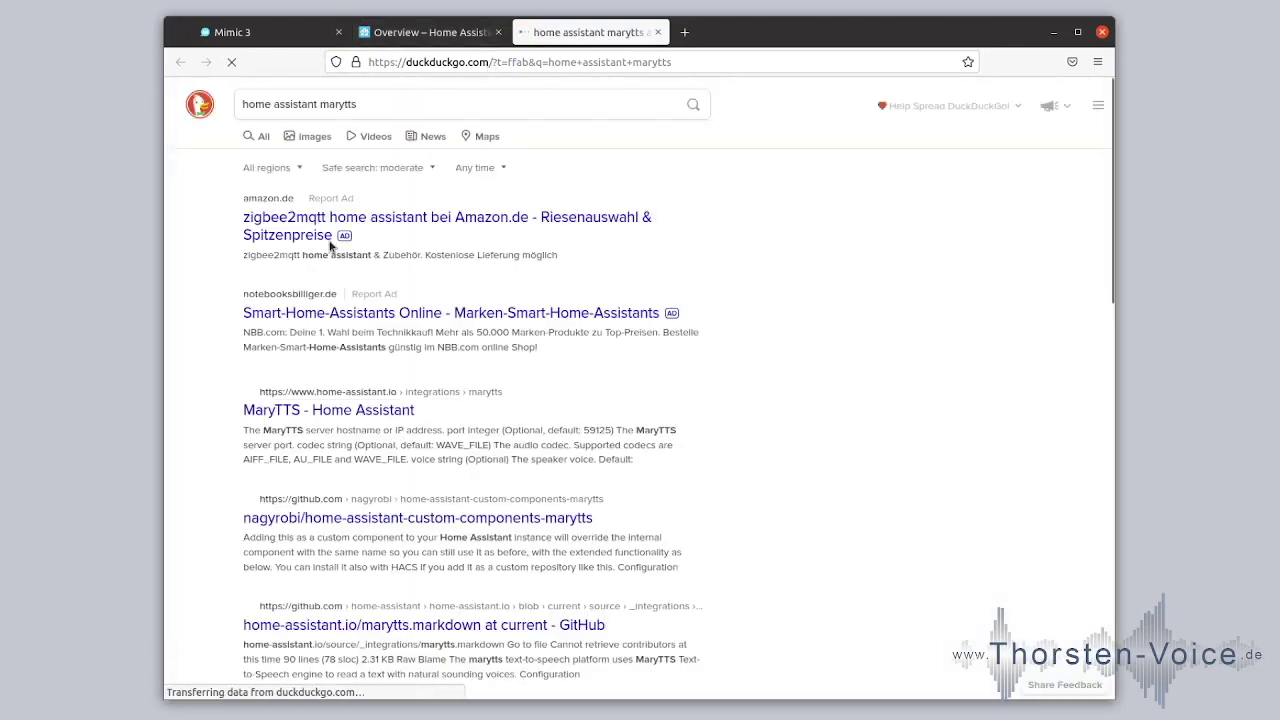
{"action": "left_click", "coordinate": [276, 413]}
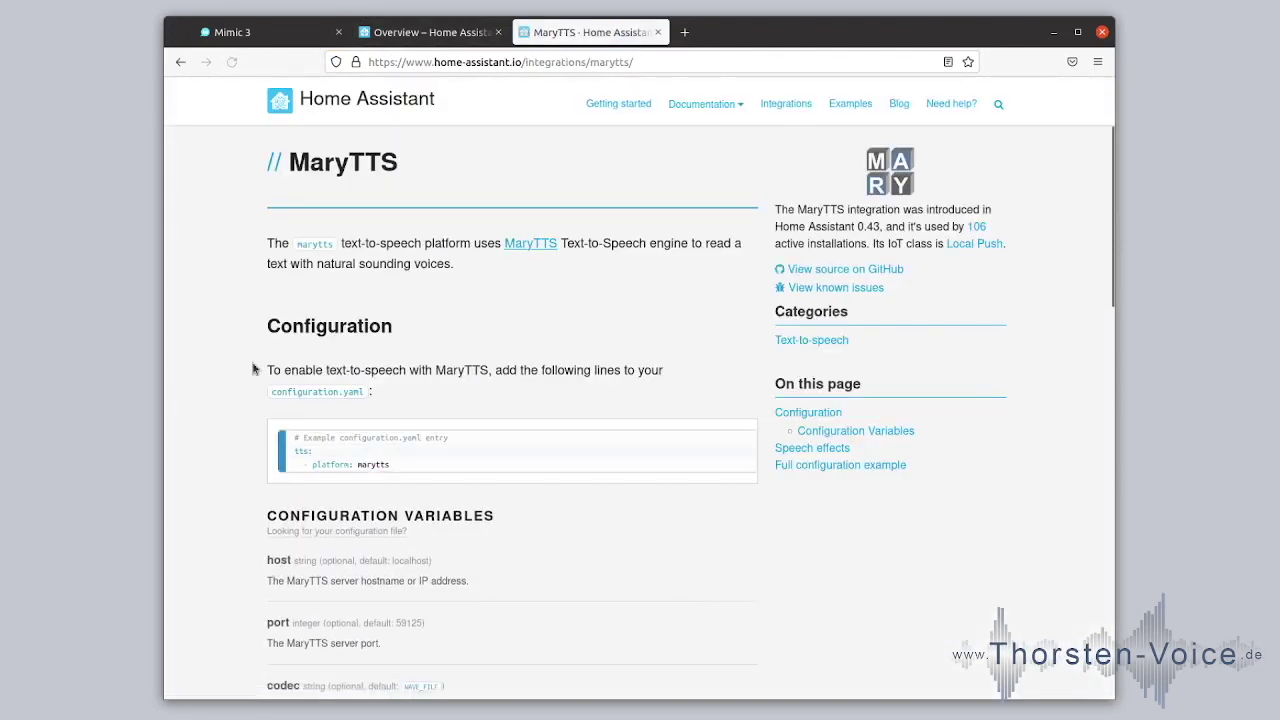
Select the host and port lines in the MaryTTS full configuration example for copying
{"action": "scroll", "coordinate": [251, 367], "scroll_direction": "down", "scroll_amount": 6}
{"action": "scroll", "coordinate": [251, 367], "scroll_direction": "down", "scroll_amount": 5}
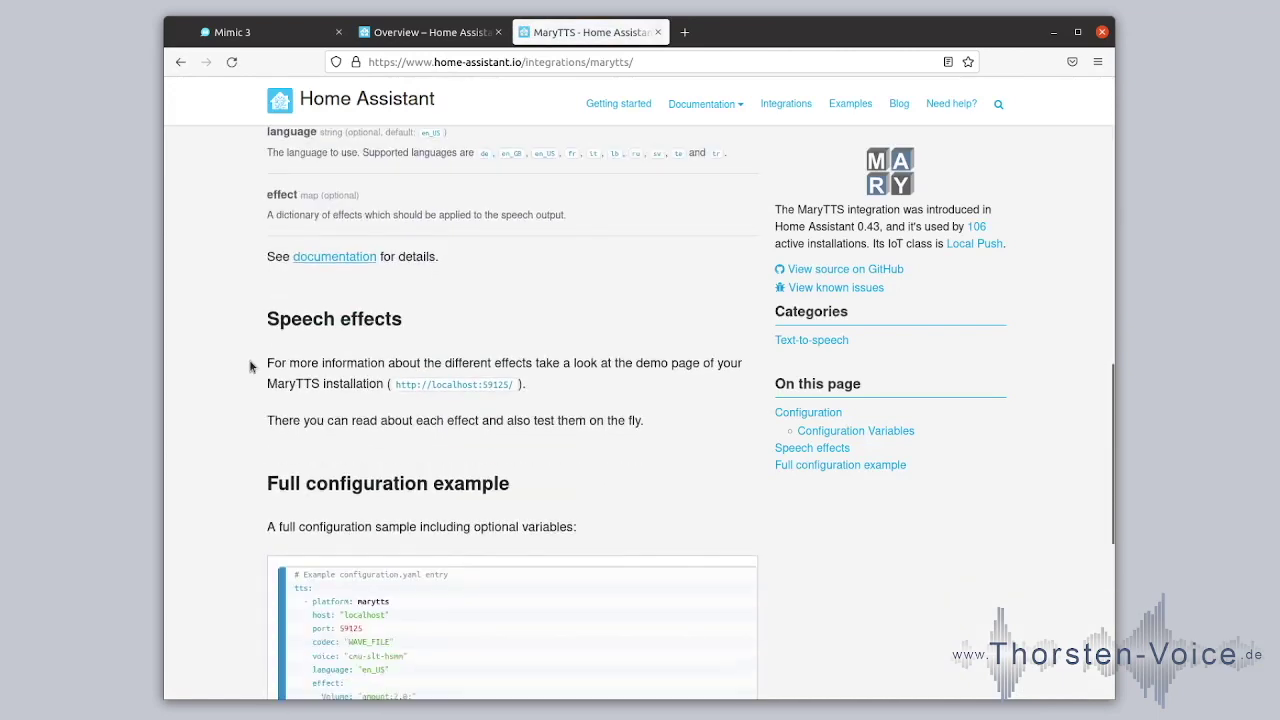
{"action": "scroll", "coordinate": [251, 367], "scroll_direction": "down", "scroll_amount": 4}
{"action": "scroll", "coordinate": [251, 367], "scroll_direction": "up", "scroll_amount": 1}
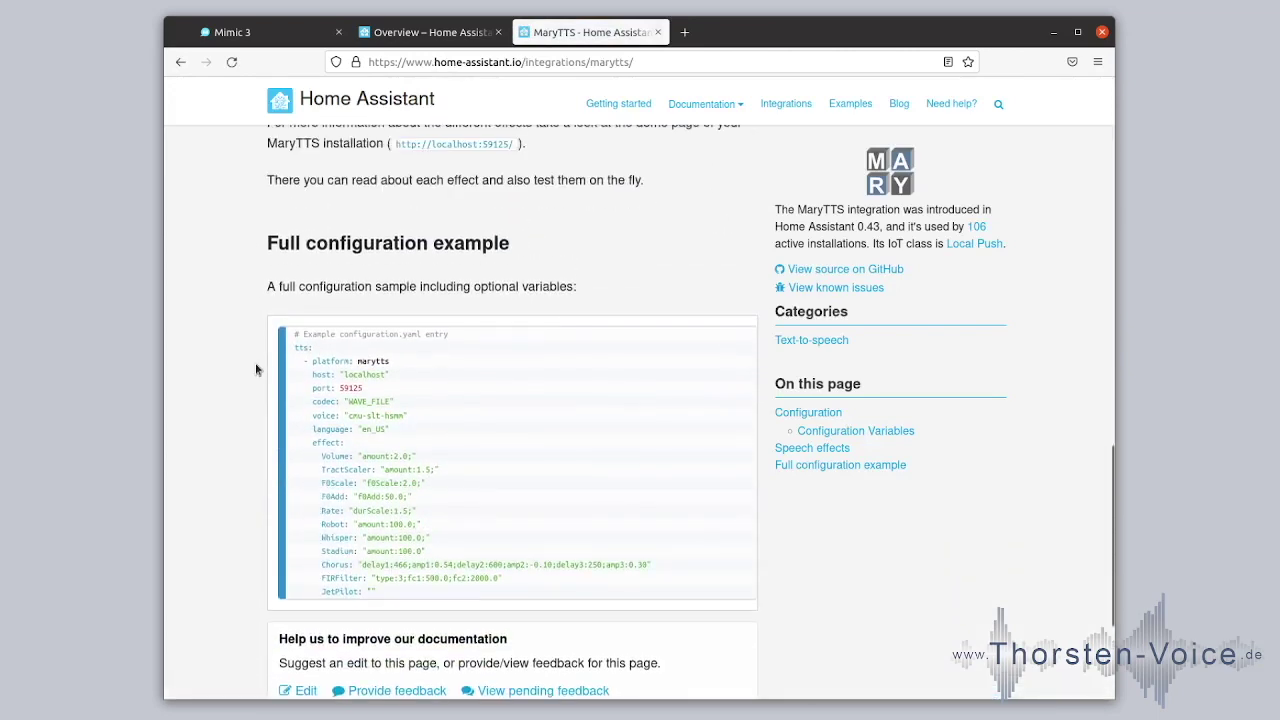
{"action": "left_click_drag", "start_coordinate": [317, 360], "coordinate": [394, 362]}
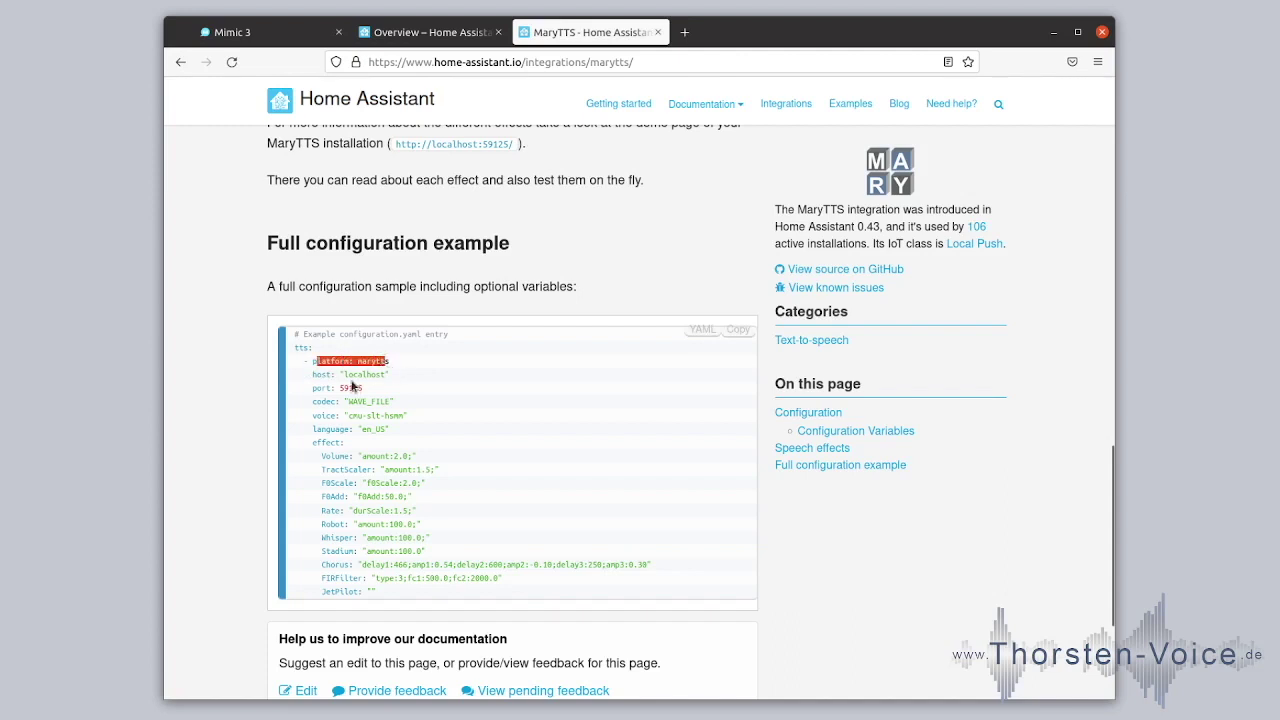
{"action": "mouse_move", "coordinate": [314, 373]}
{"action": "left_mouse_down"}
{"action": "mouse_move", "coordinate": [370, 393]}
{"action": "mouse_move", "coordinate": [295, 381]}
{"action": "left_mouse_up"}
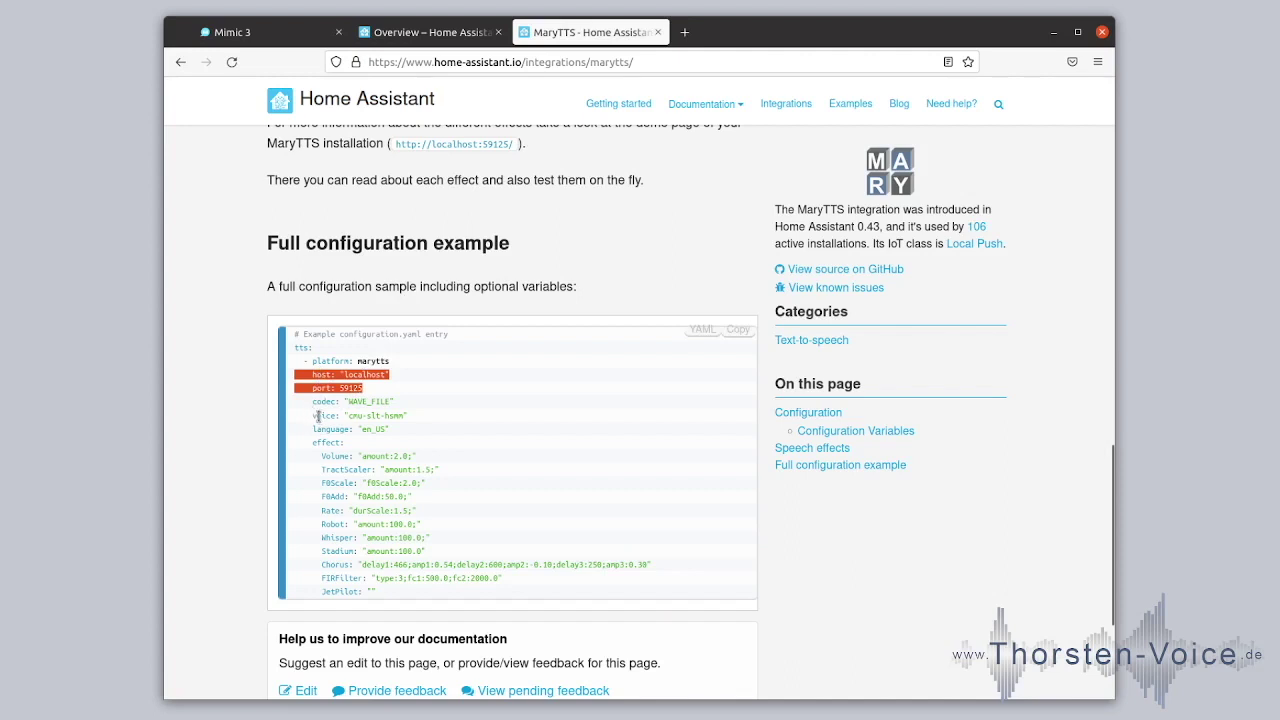
{"action": "left_click_drag", "start_coordinate": [317, 416], "coordinate": [396, 419]}
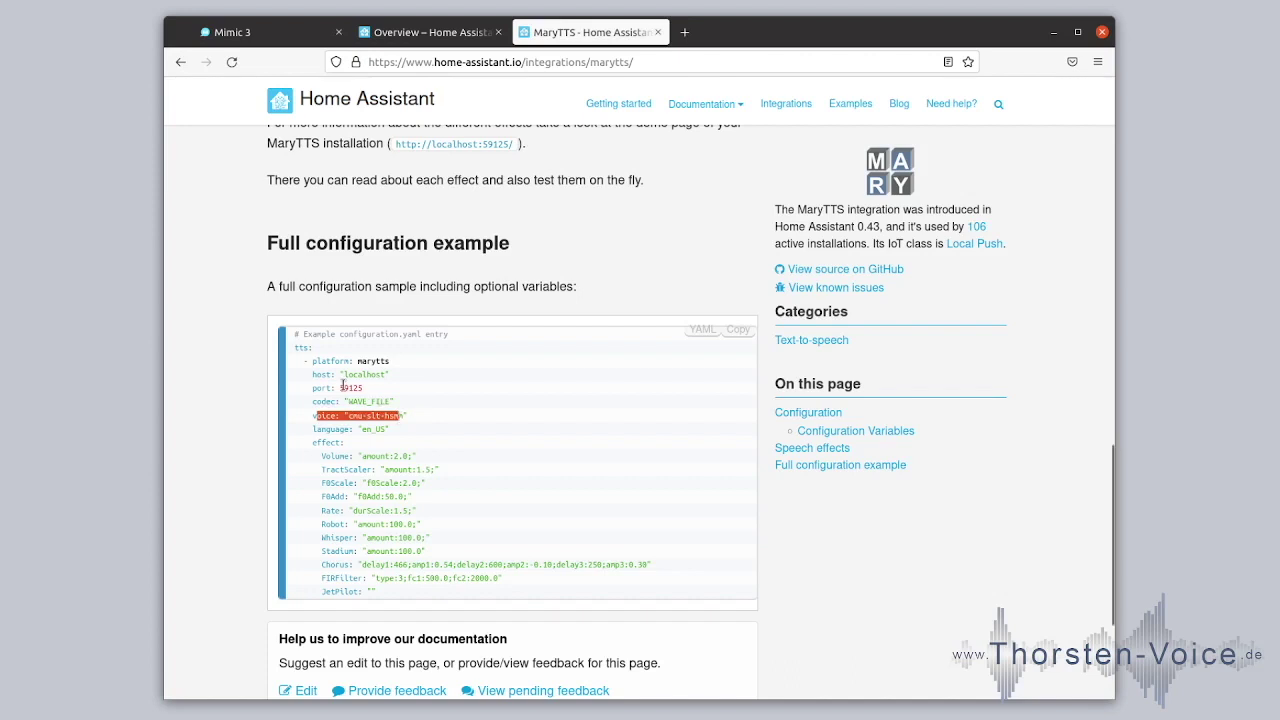
{"action": "left_click_drag", "start_coordinate": [309, 374], "coordinate": [388, 393]}
{"action": "key", "text": "ctrl+c"}
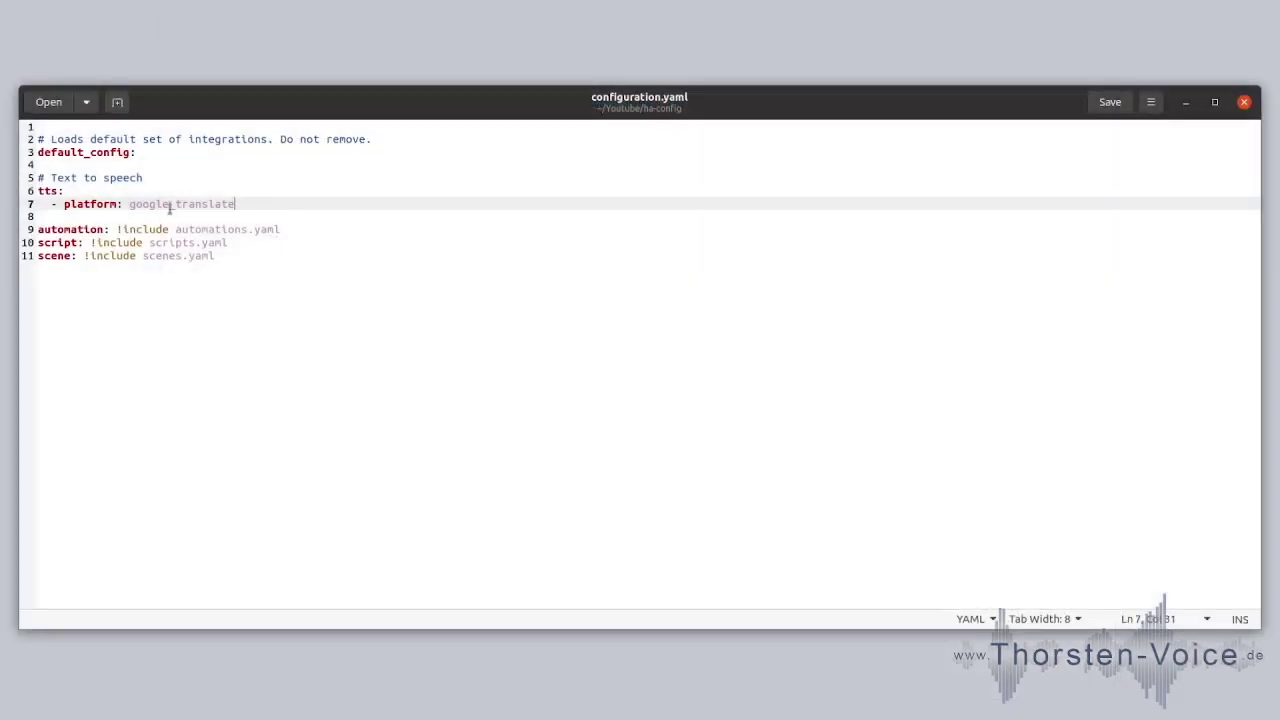
Change the tts platform from google_translate to marytts and paste the indented host and port lines
{"action": "double_click", "coordinate": [134, 207]}
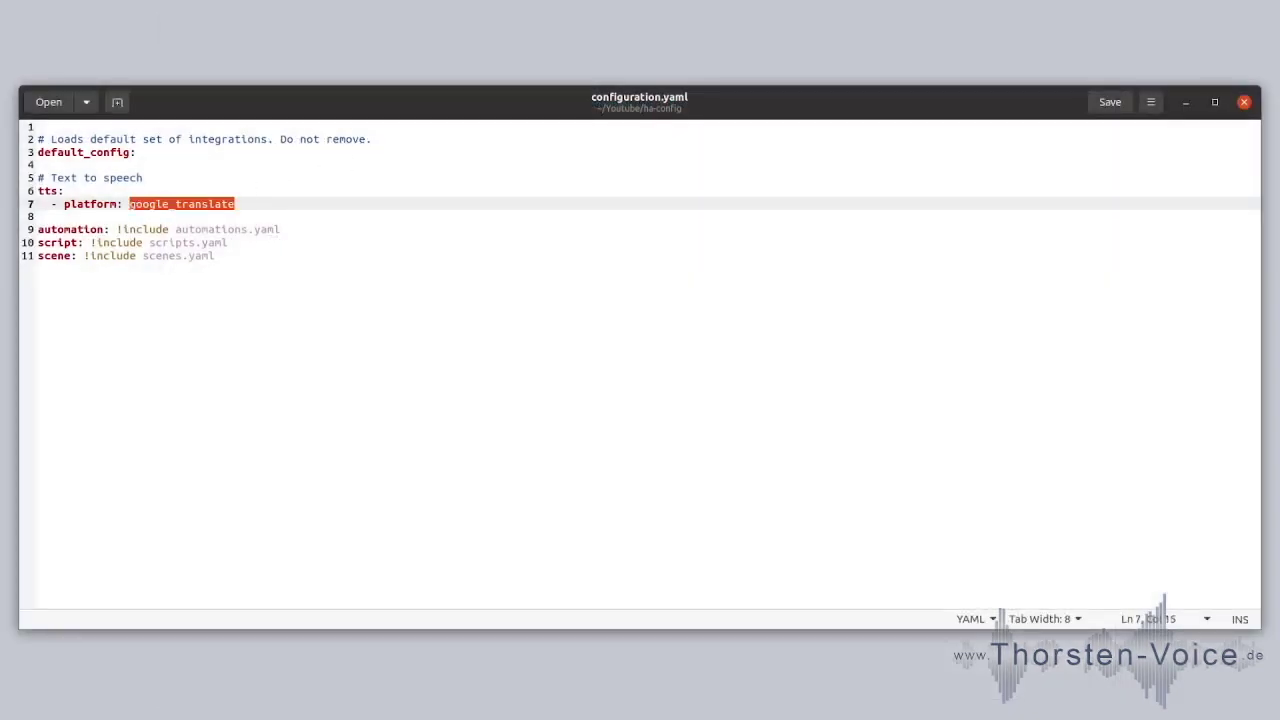
{"action": "type", "text": "marytts"}
{"action": "key", "text": "Return"}
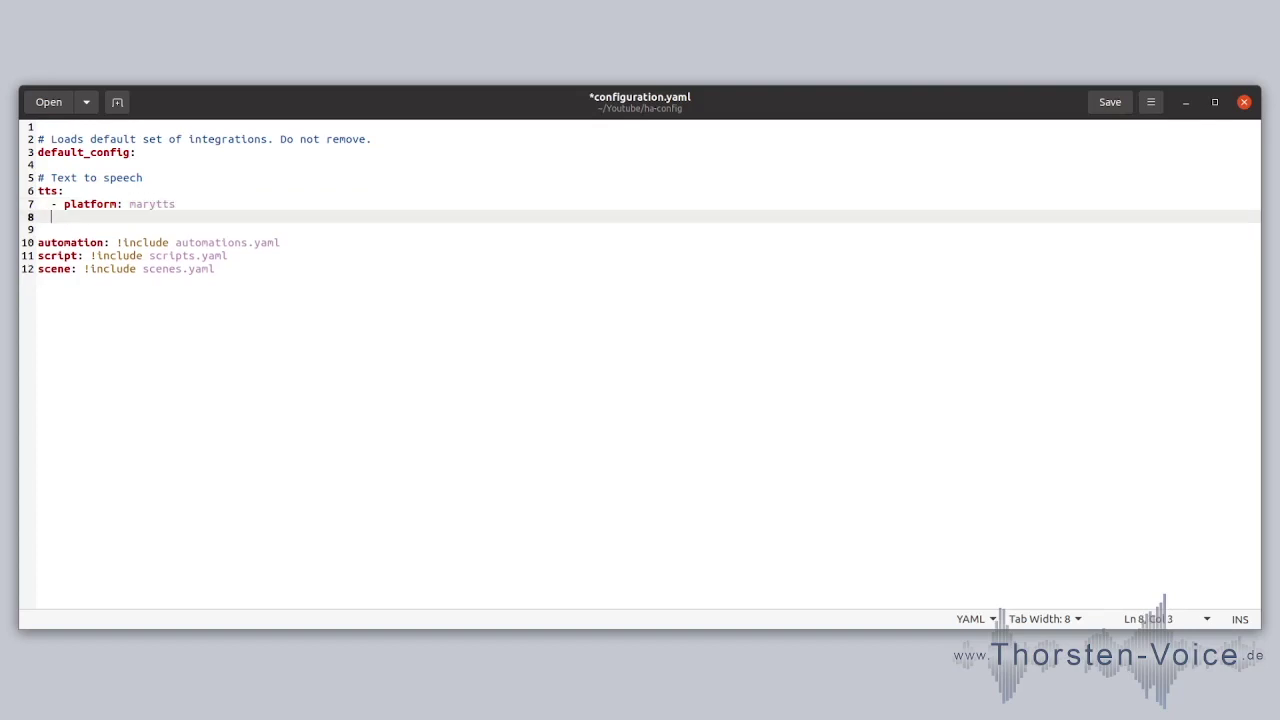
{"action": "key", "text": "ctrl+v"}
{"action": "left_click", "coordinate": [38, 217]}
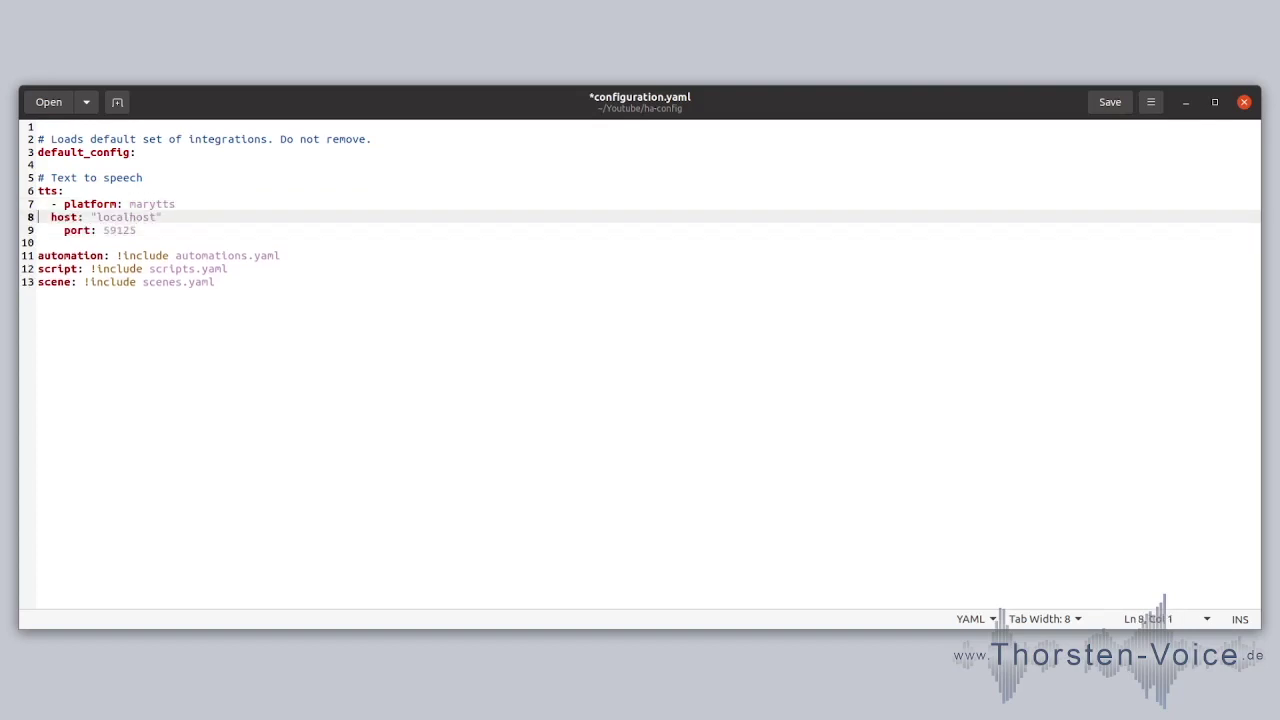
{"action": "key", "text": "Down"}
{"action": "key", "text": "End"}
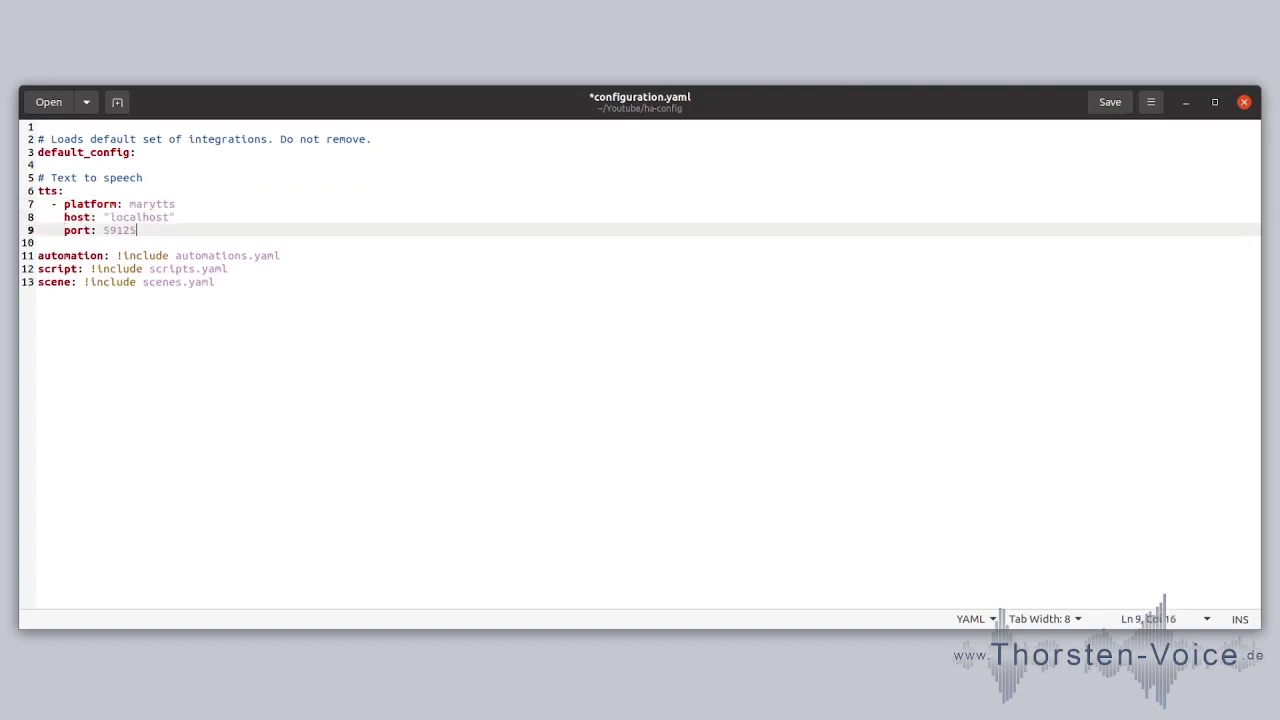
Add voice: "en_US/ljspeech_low" under the platform and save configuration.yaml
{"action": "key", "text": "Return"}
{"action": "type", "text": "voice: \""}
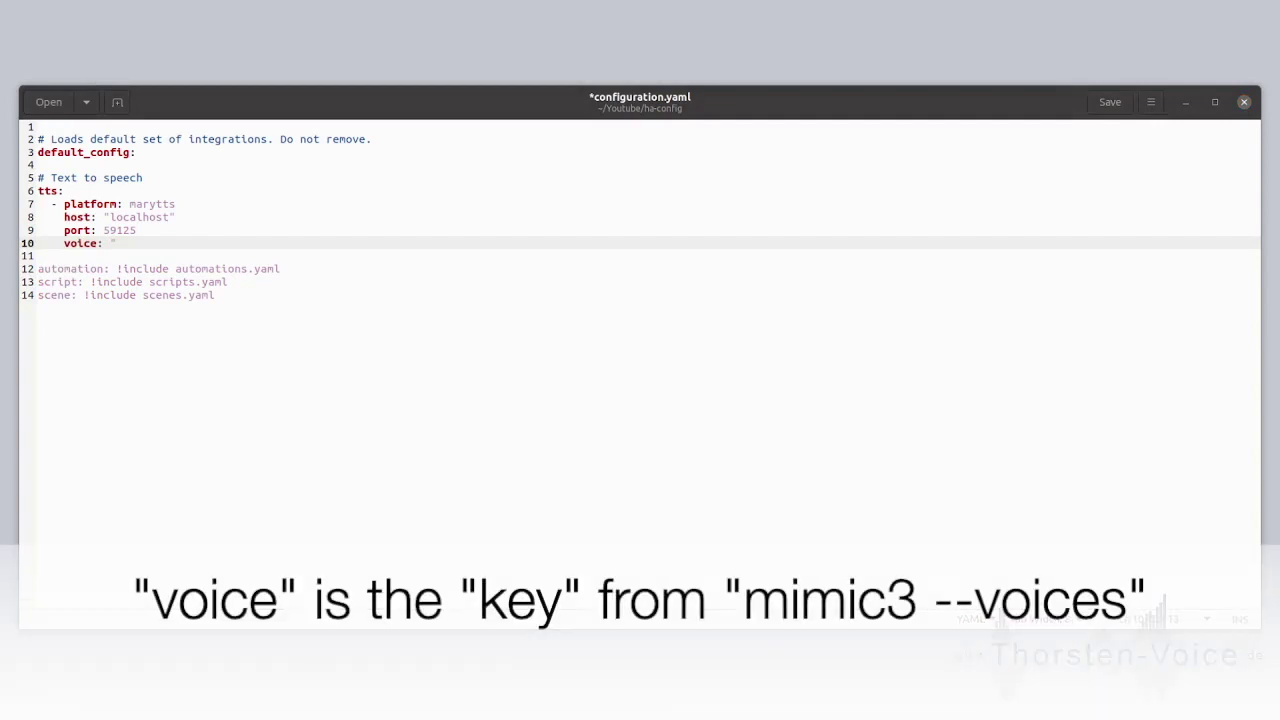
{"action": "key", "text": "alt+Tab"}
{"action": "type", "text": "en_US/ljspeech_low"}
{"action": "type", "text": "\""}
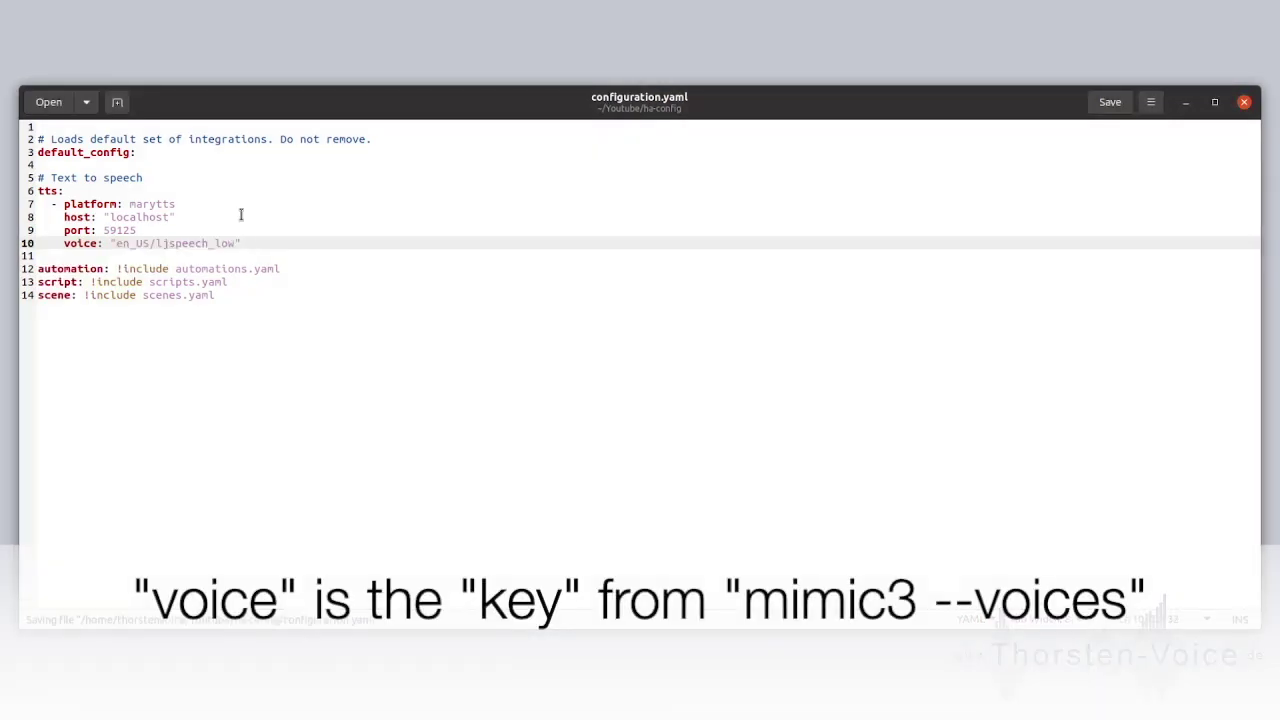
{"action": "key", "text": "ctrl+s"}
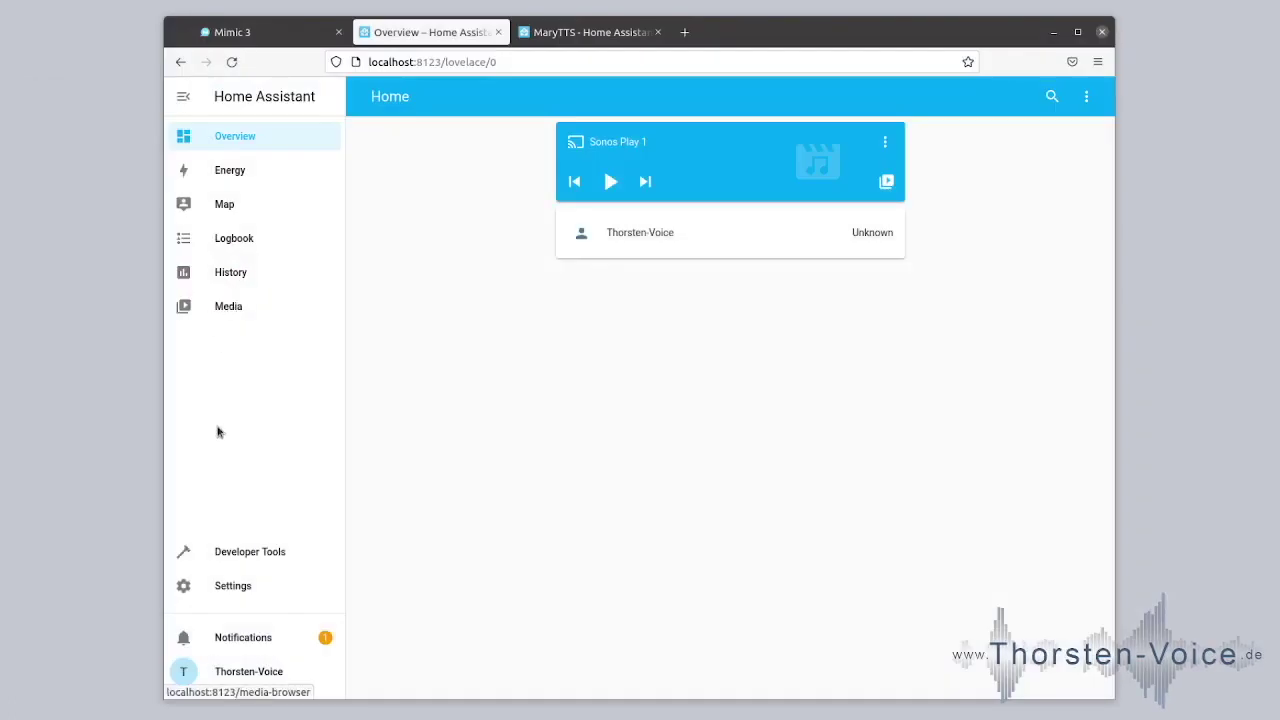
Validate the configuration in Developer Tools, then restart Home Assistant and confirm
{"action": "left_click", "coordinate": [235, 561]}
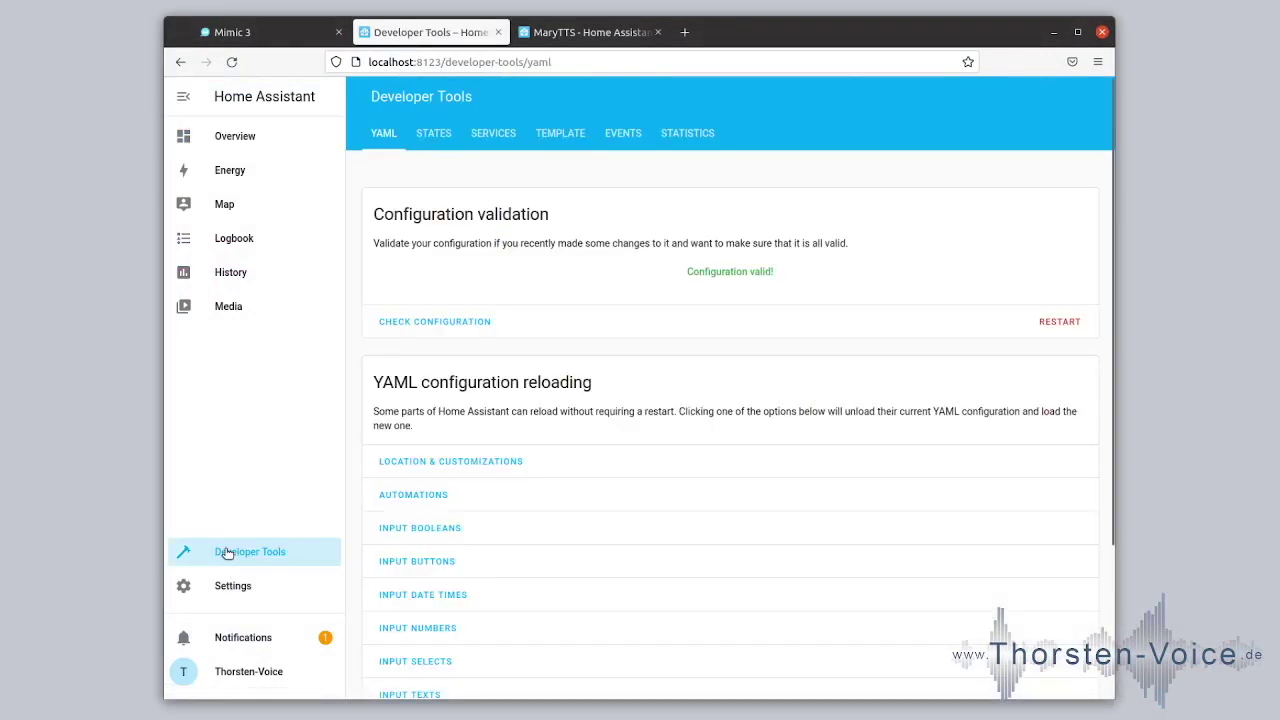
{"action": "left_click", "coordinate": [457, 325]}
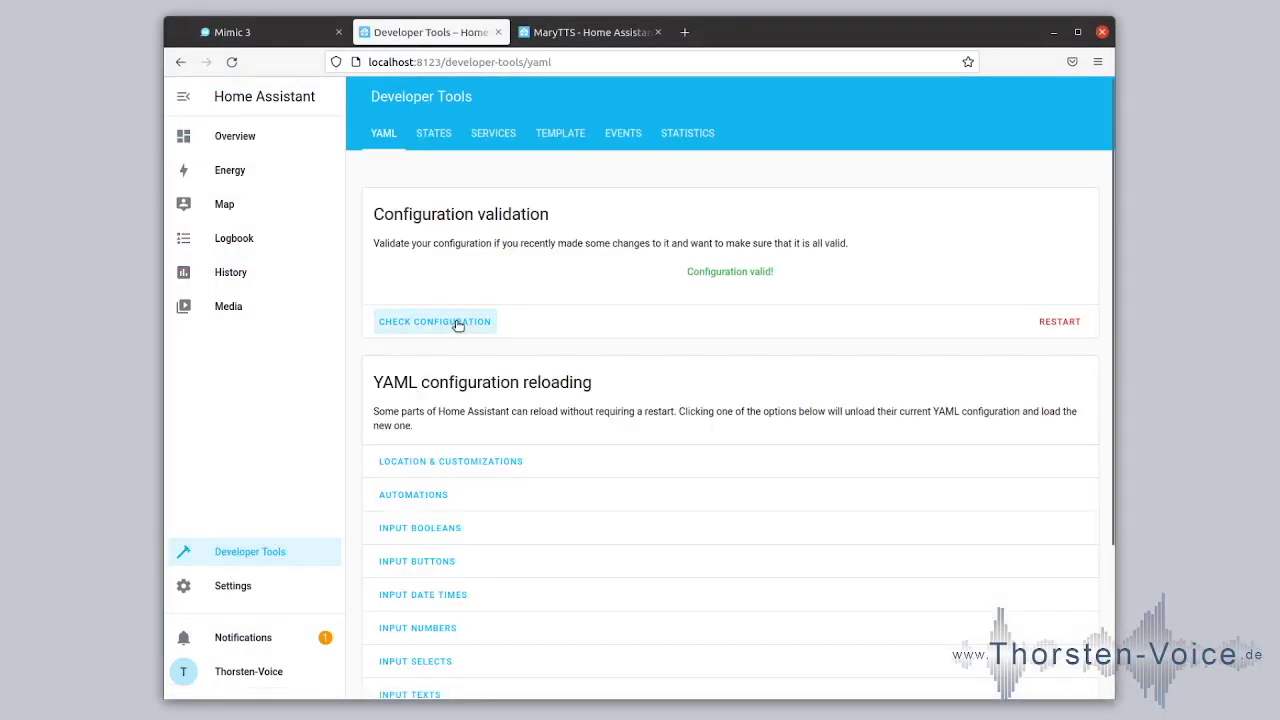
{"action": "left_click", "coordinate": [1042, 325]}
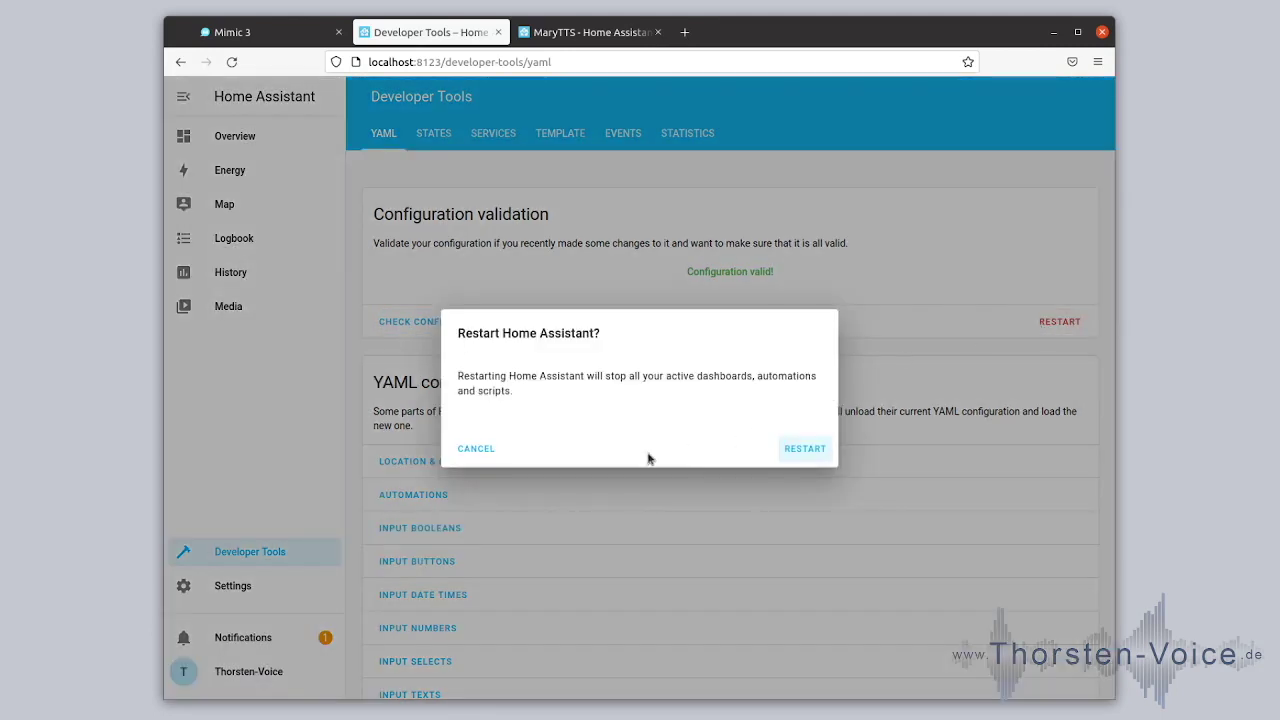
{"action": "left_click", "coordinate": [803, 449]}
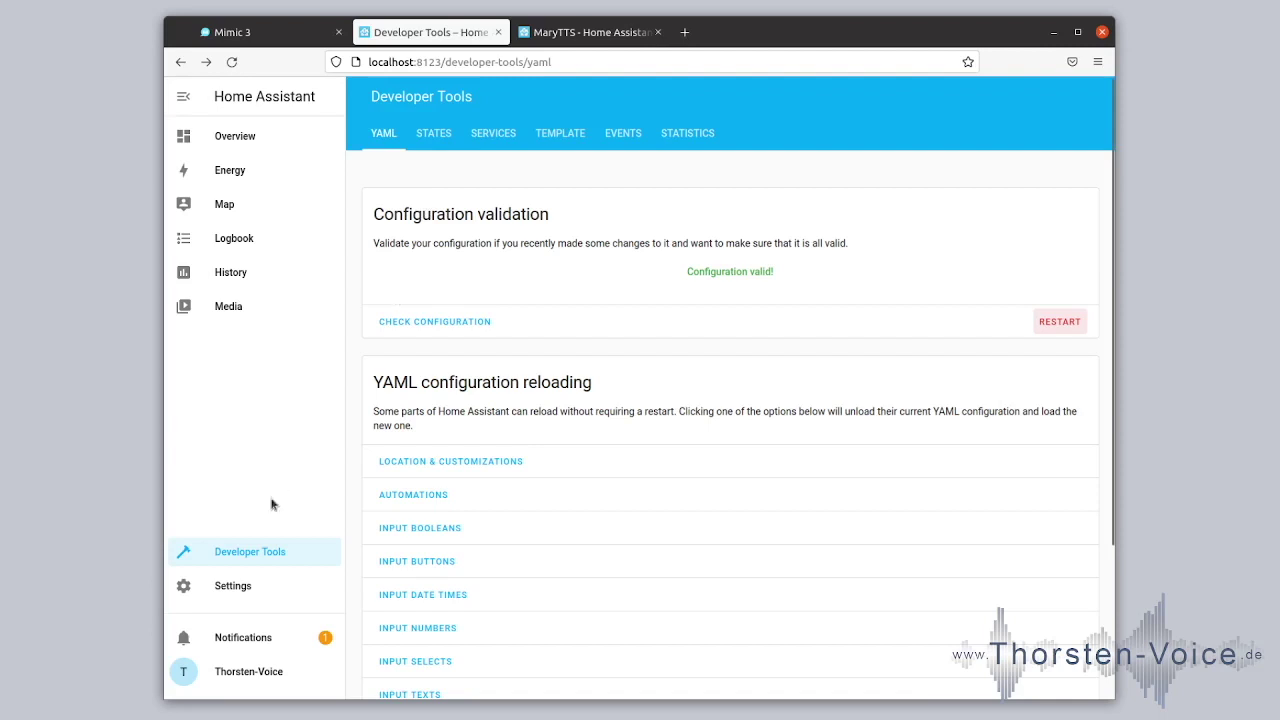
Create a new empty automation and name it 'Mimic 3'
{"action": "left_click", "coordinate": [238, 592]}
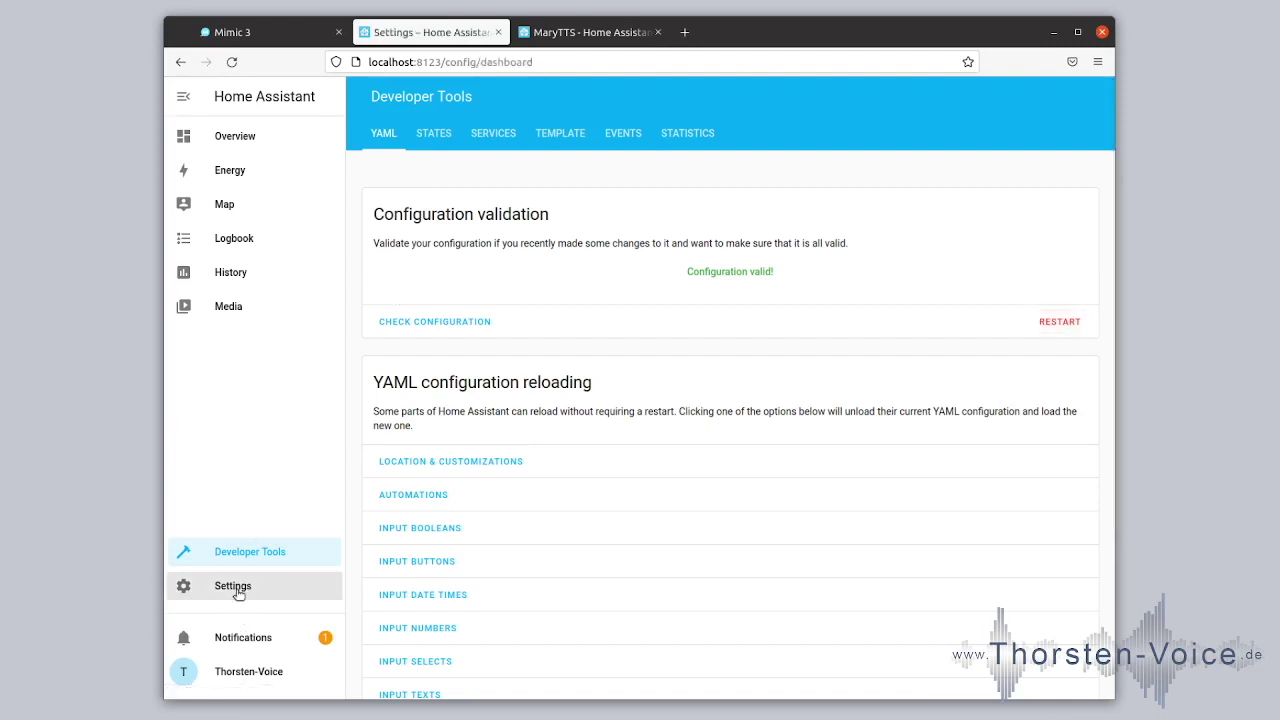
{"action": "left_click", "coordinate": [689, 260]}
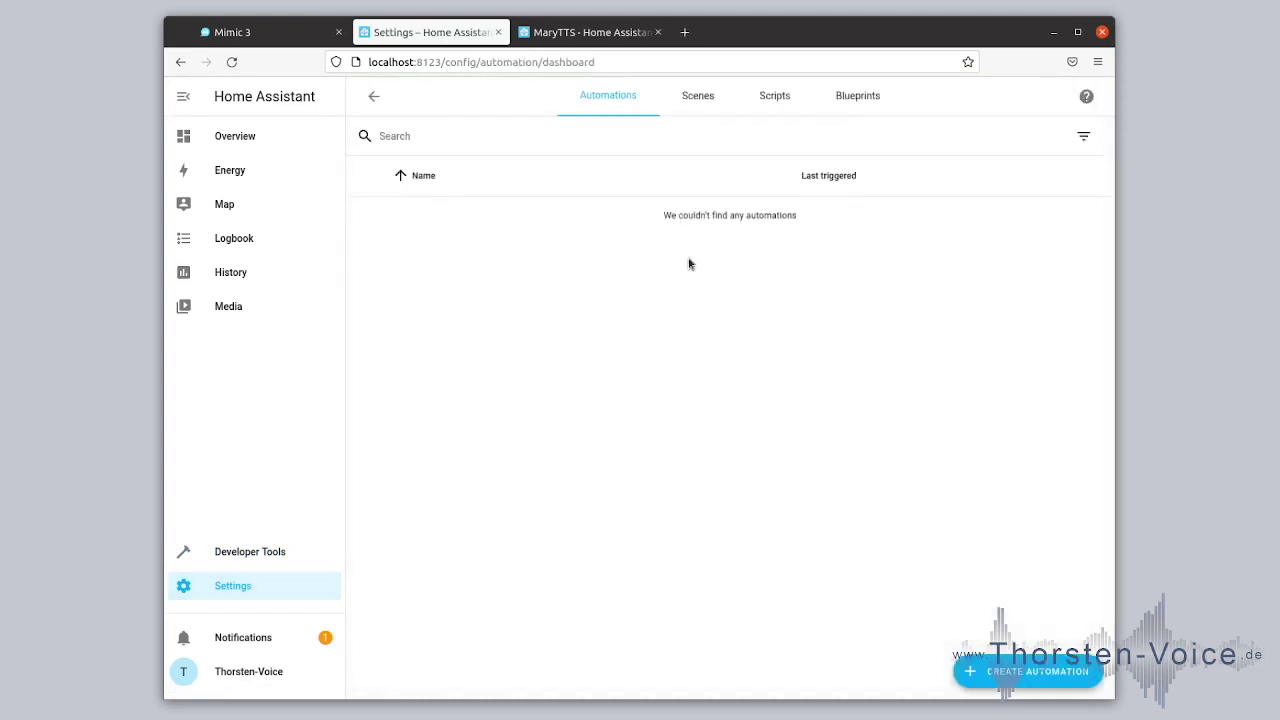
{"action": "left_click", "coordinate": [1030, 671]}
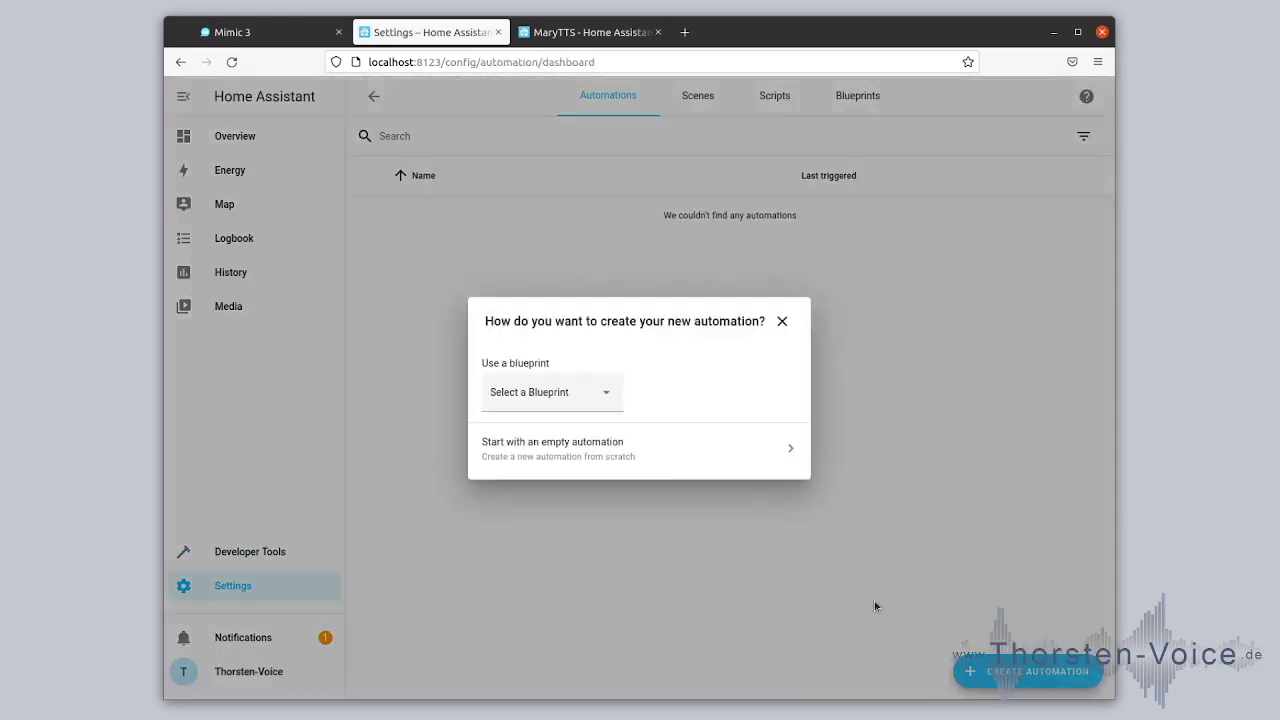
{"action": "left_click", "coordinate": [533, 408]}
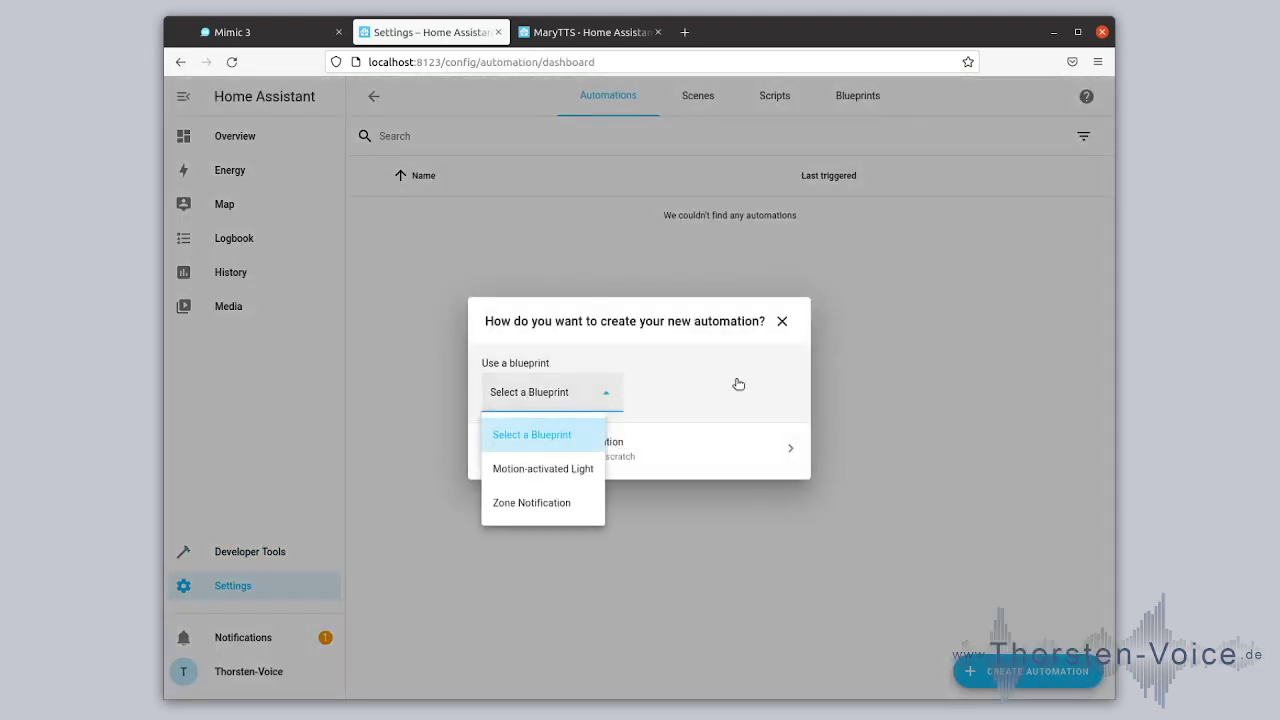
{"action": "left_click", "coordinate": [644, 453]}
{"action": "left_click", "coordinate": [644, 453]}
{"action": "left_click", "coordinate": [470, 250]}
{"action": "key", "text": "ctrl+a"}
{"action": "type", "text": "Mi"}
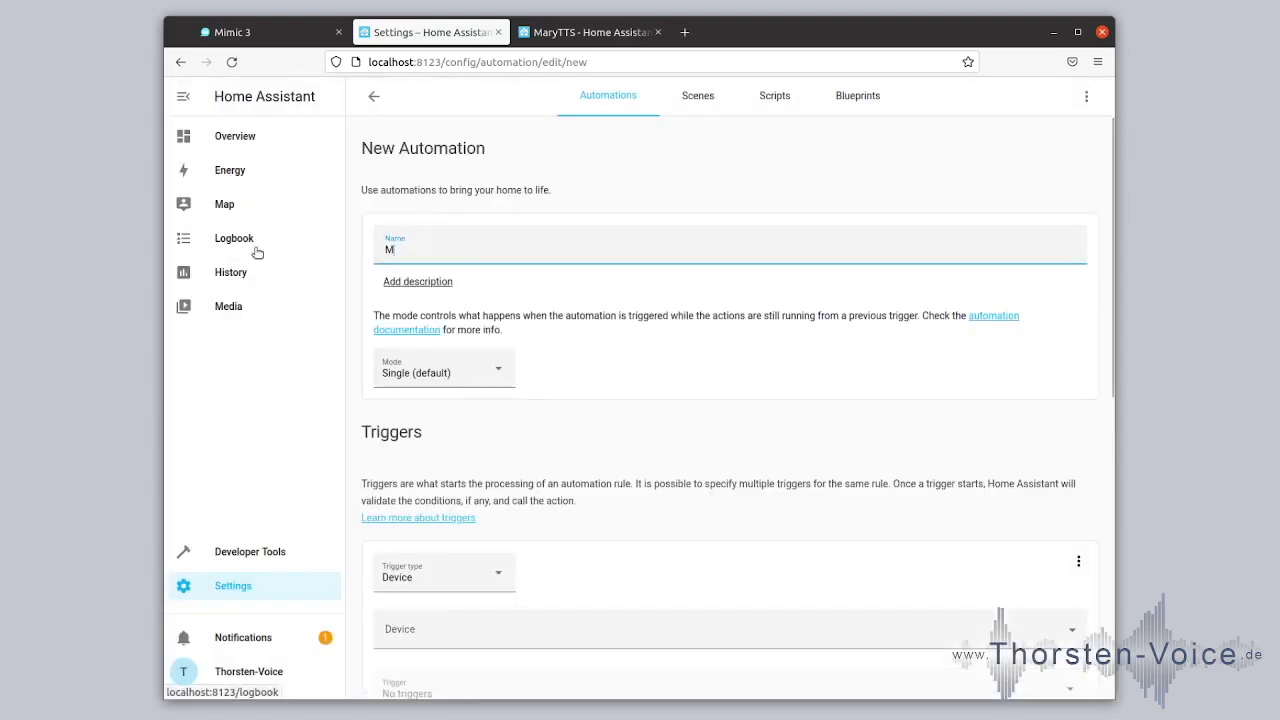
{"action": "type", "text": "mic 3 TT"}
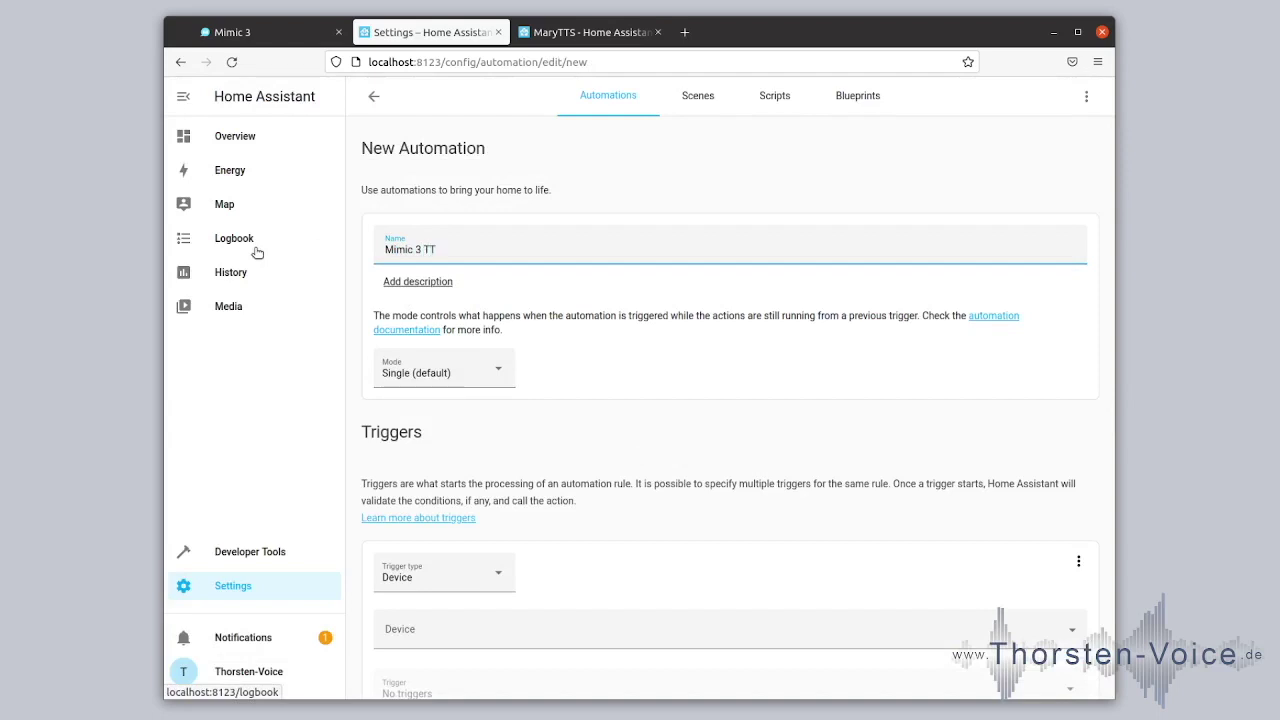
Set the automation's action to call the MaryTTS say service (tts.marytts_say)
{"action": "scroll", "coordinate": [557, 423], "scroll_direction": "down", "scroll_amount": 6}
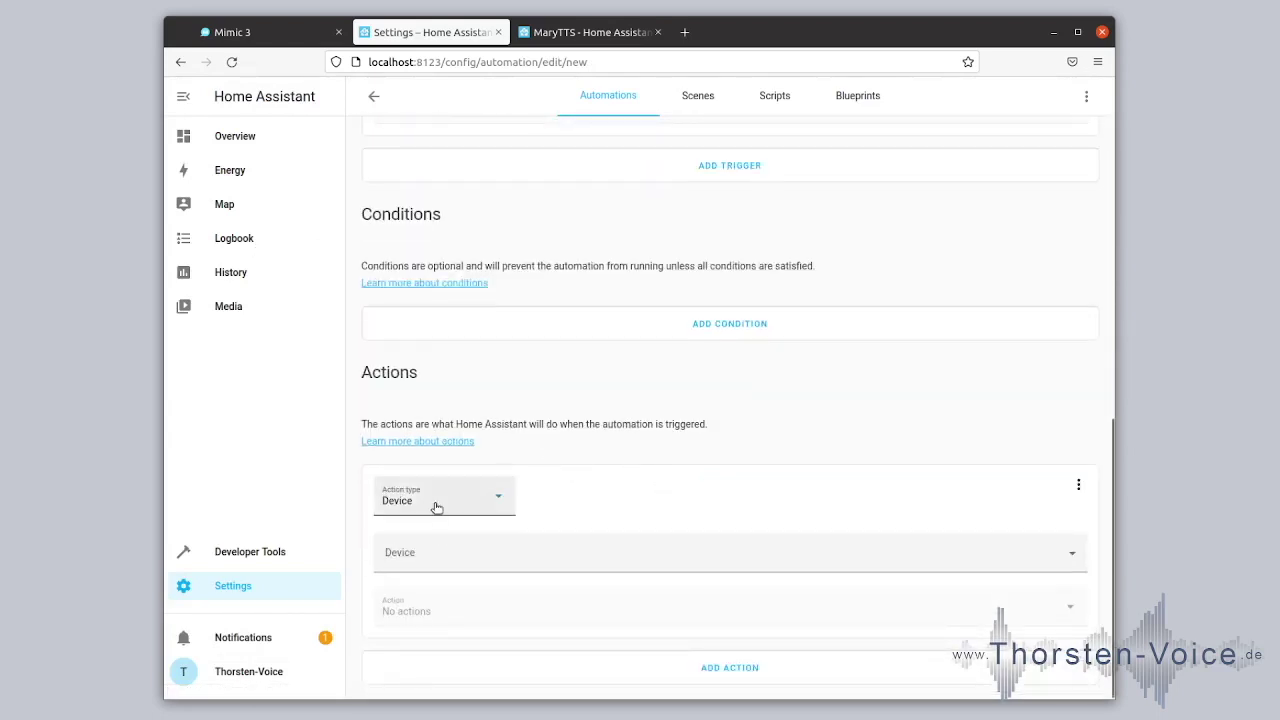
{"action": "left_click", "coordinate": [436, 508]}
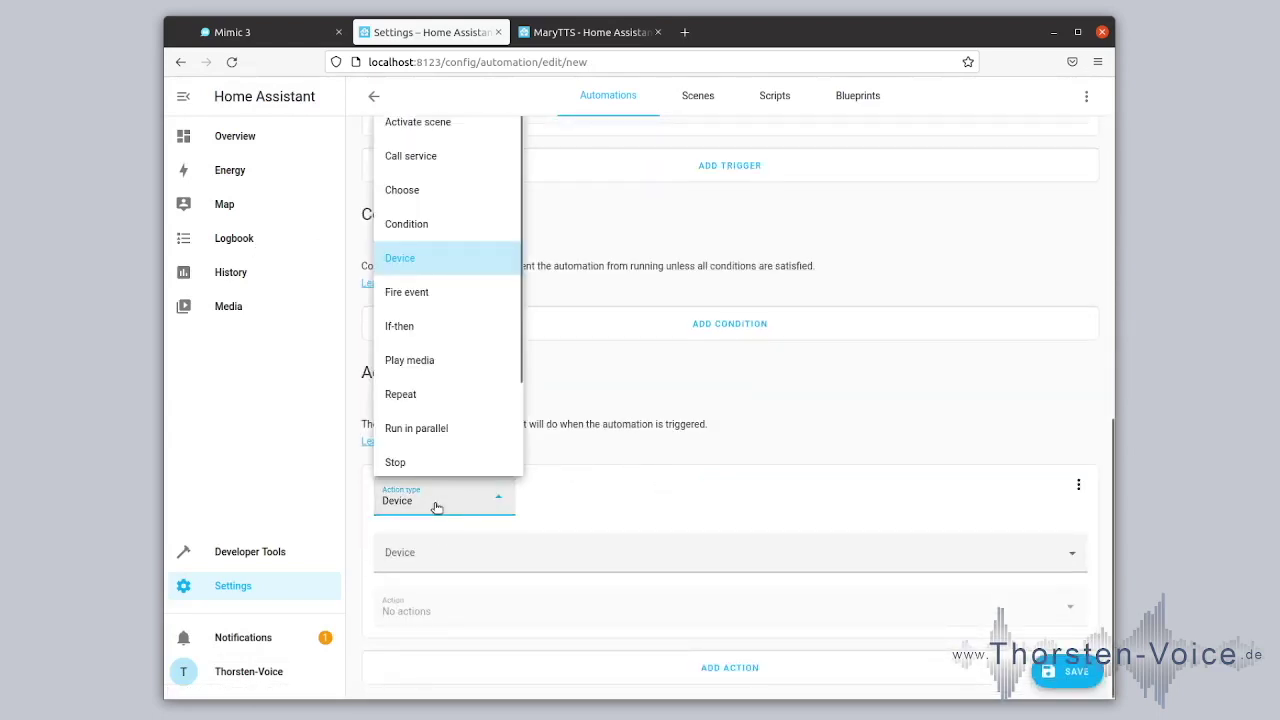
{"action": "left_click", "coordinate": [441, 158]}
{"action": "left_click", "coordinate": [447, 624]}
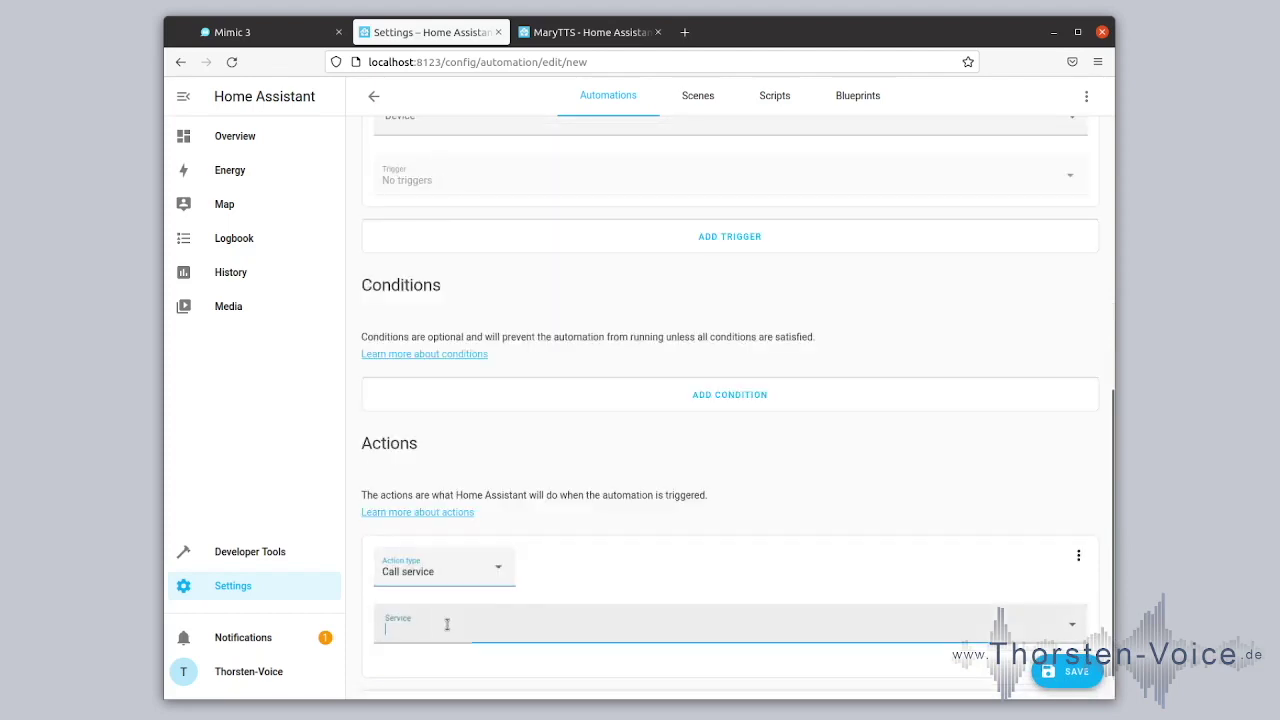
{"action": "type", "text": "mary"}
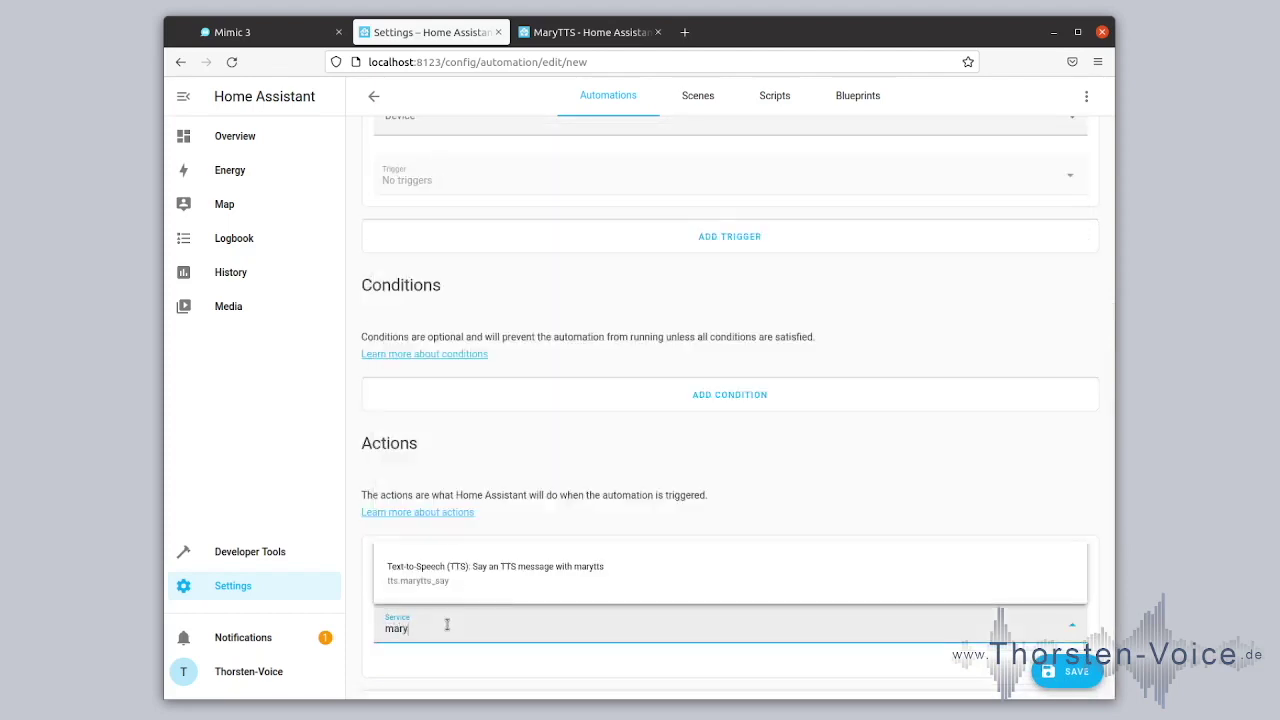
{"action": "left_click", "coordinate": [440, 572]}
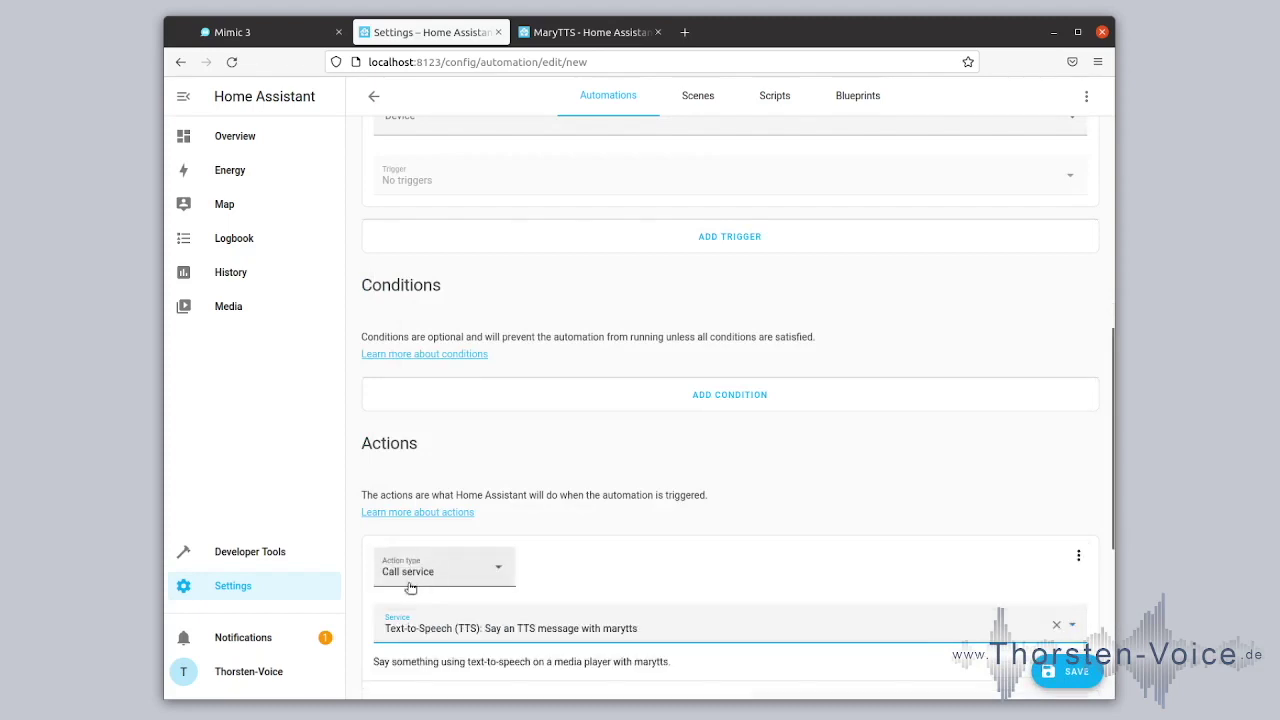
{"action": "scroll", "coordinate": [430, 582], "scroll_direction": "down", "scroll_amount": 5}
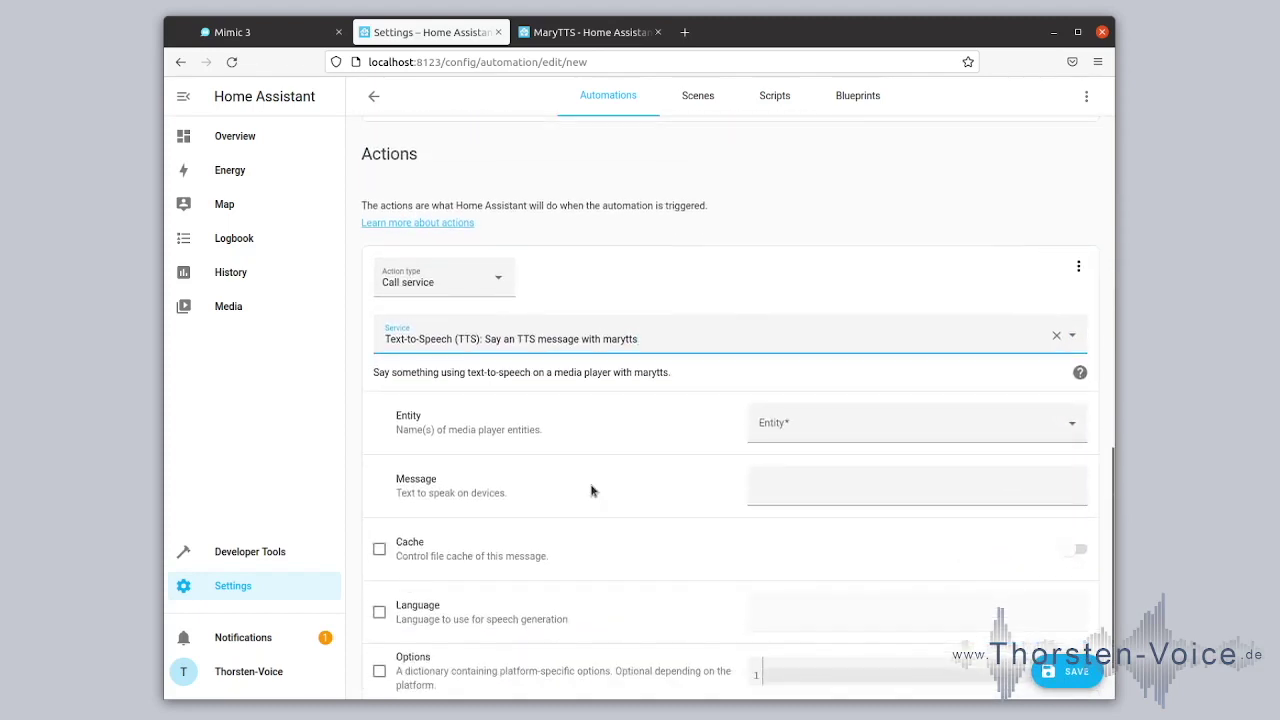
Target the Sonos Play 1 speaker and type the garage-door-open warning asking to check and close the door
{"action": "left_click", "coordinate": [866, 428]}
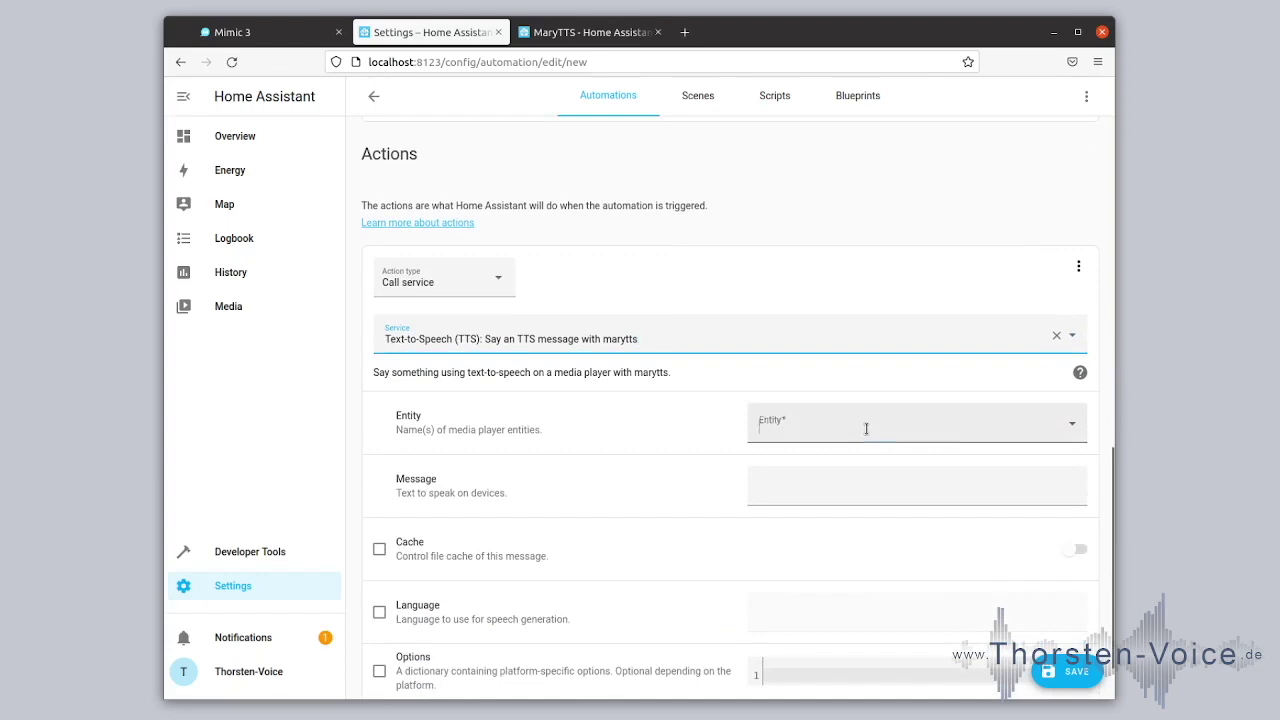
{"action": "left_click", "coordinate": [846, 479]}
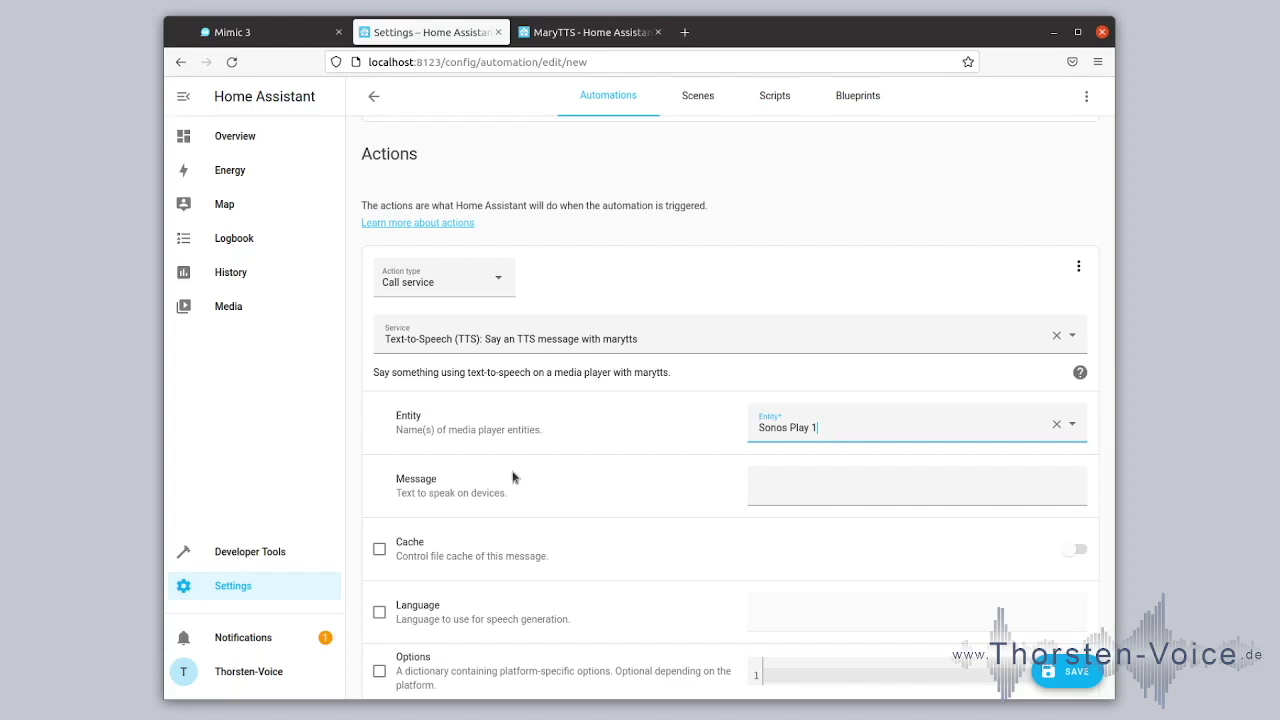
{"action": "left_click", "coordinate": [770, 484]}
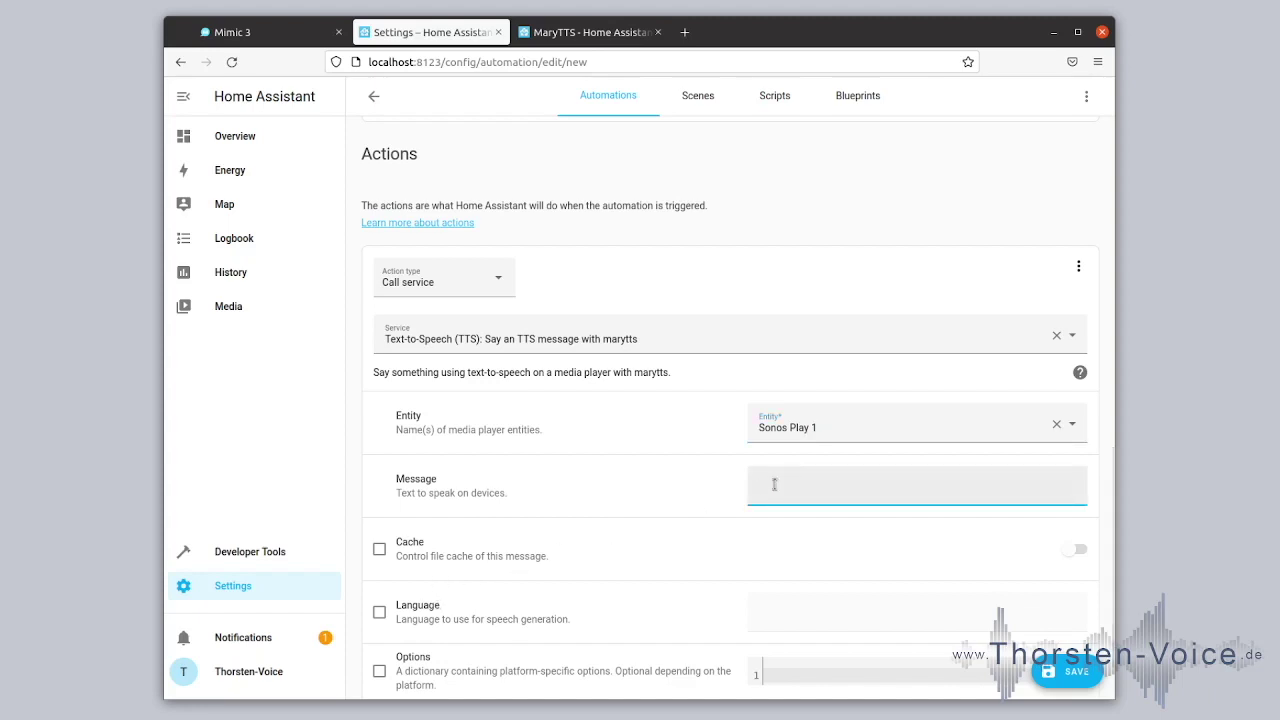
{"action": "type", "text": "The garage door is open for"}
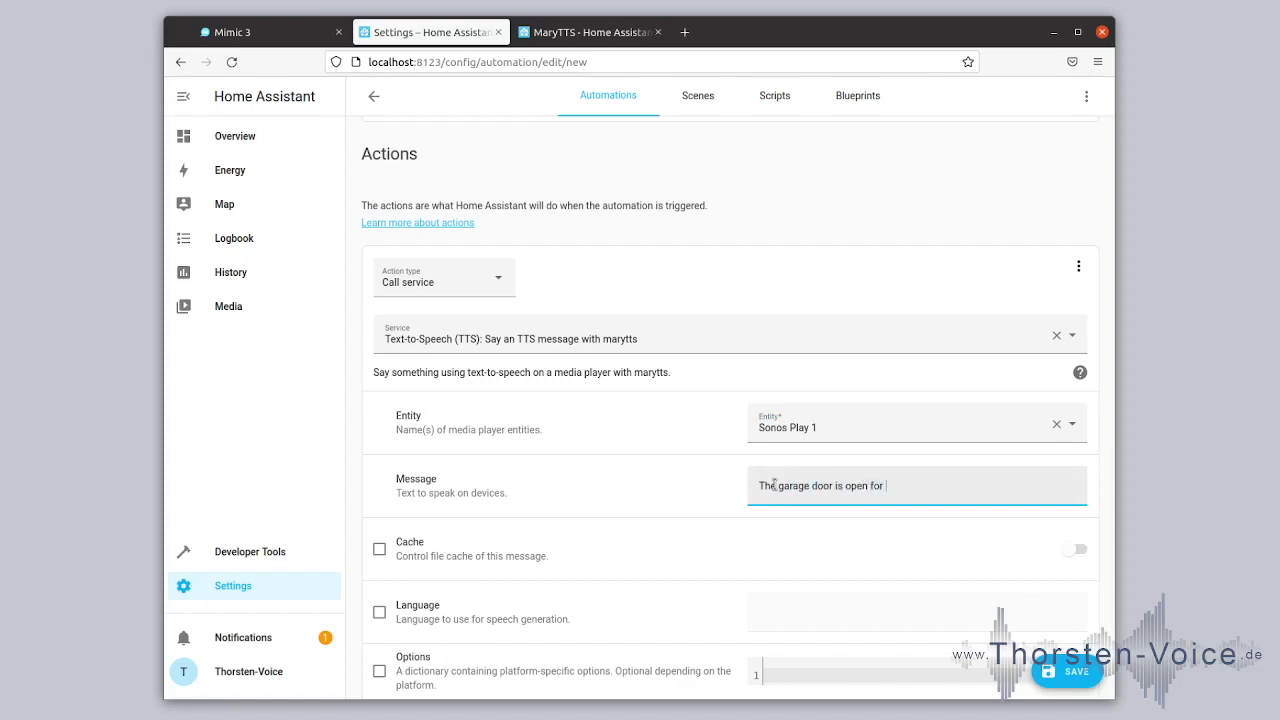
{"action": "type", "text": "minutes. Pleasecheck and close the door."}
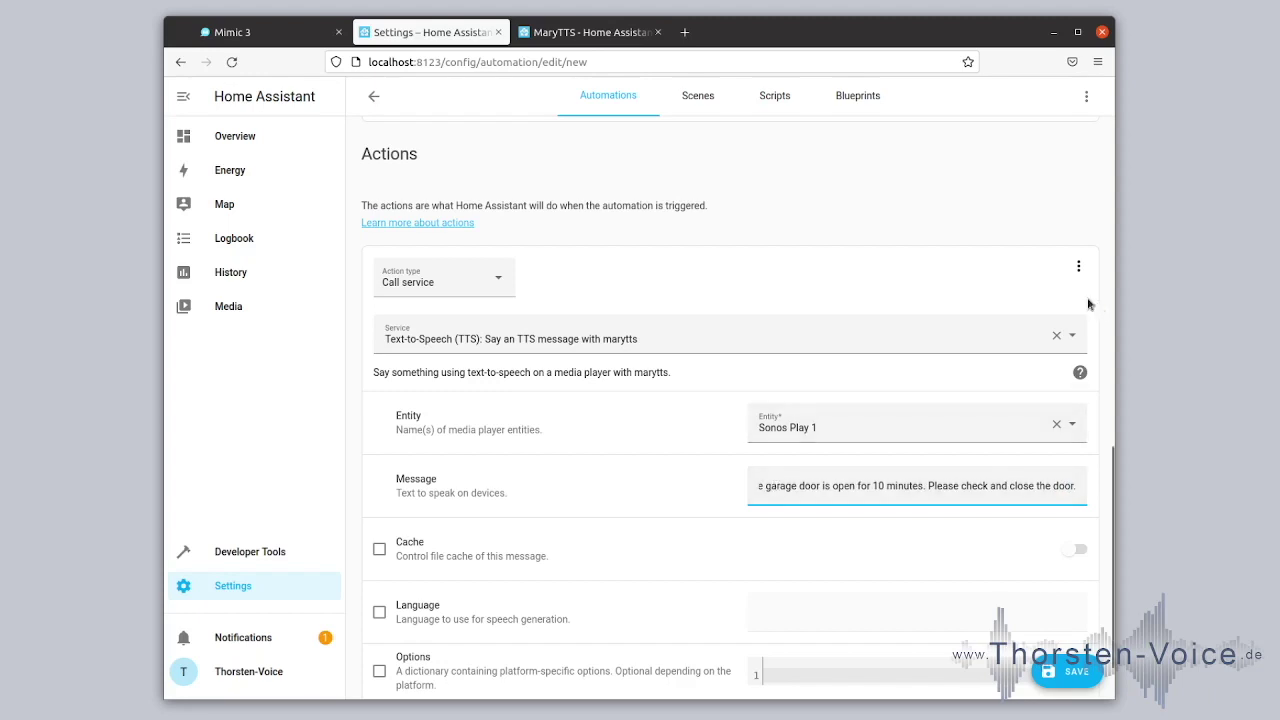
Run the MaryTTS action from its options menu to hear the message on Sonos Play 1
{"action": "left_click", "coordinate": [1078, 266]}
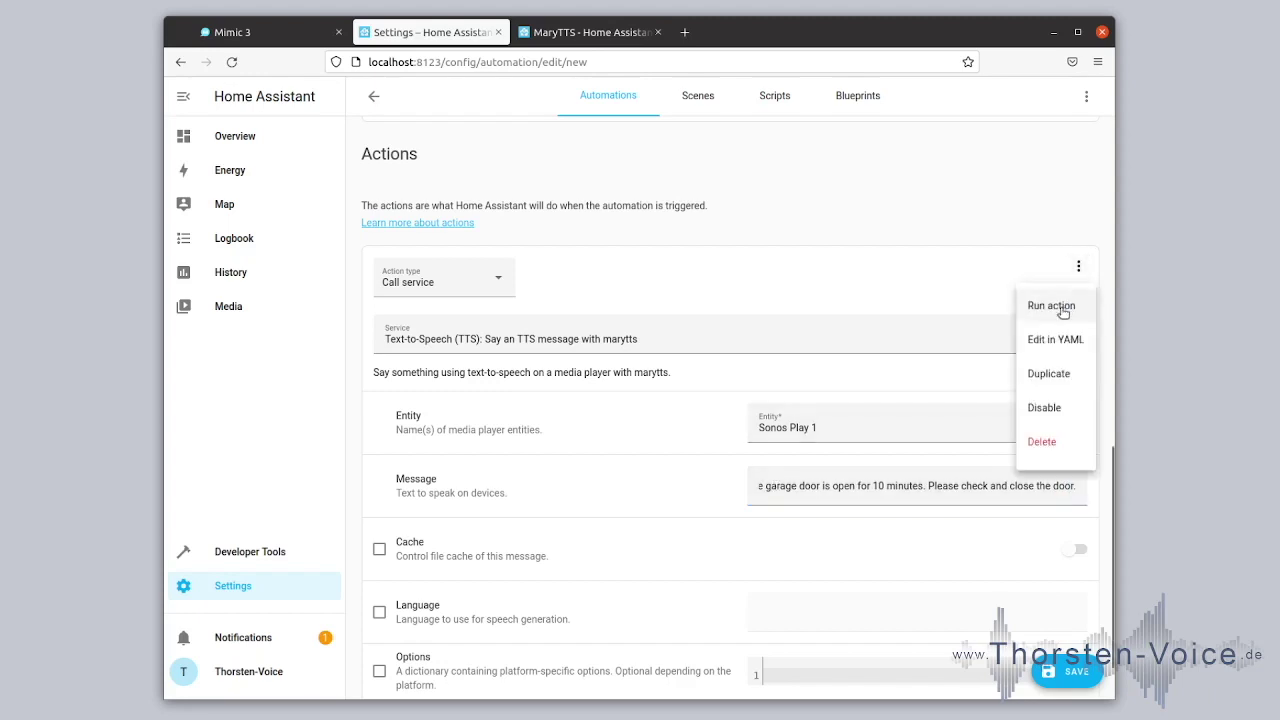
{"action": "left_click", "coordinate": [1063, 313]}
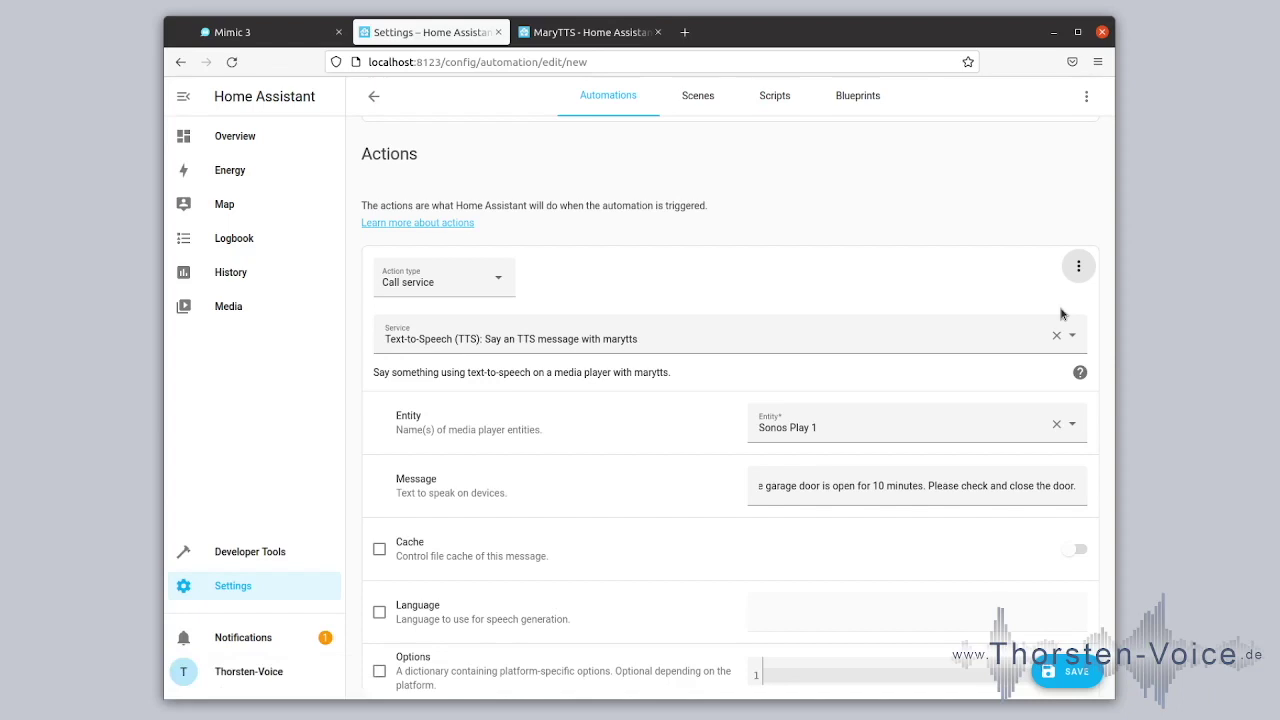
Change the MaryTTS message to "Thank you for watching my videos. Please subscribe to my channel if you like. Thank you." and run the action on Sonos Play 1
{"action": "triple_click", "coordinate": [824, 486]}
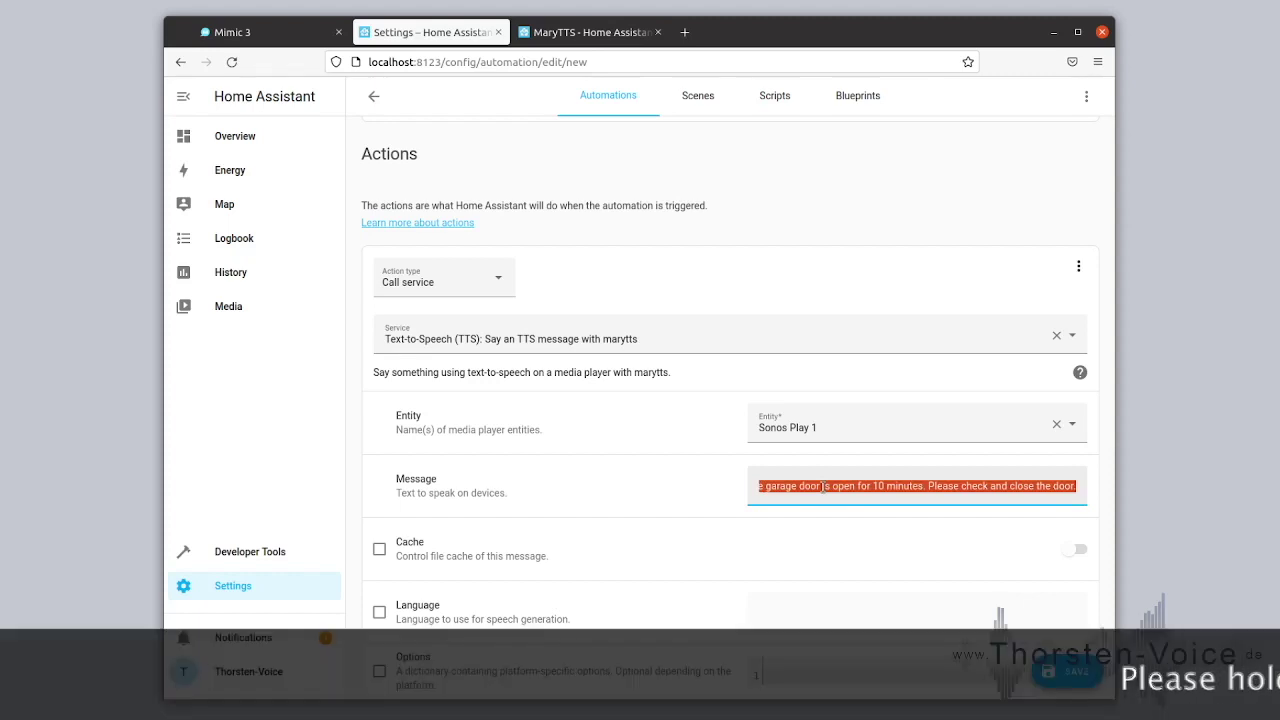
{"action": "type", "text": "Thank you "}
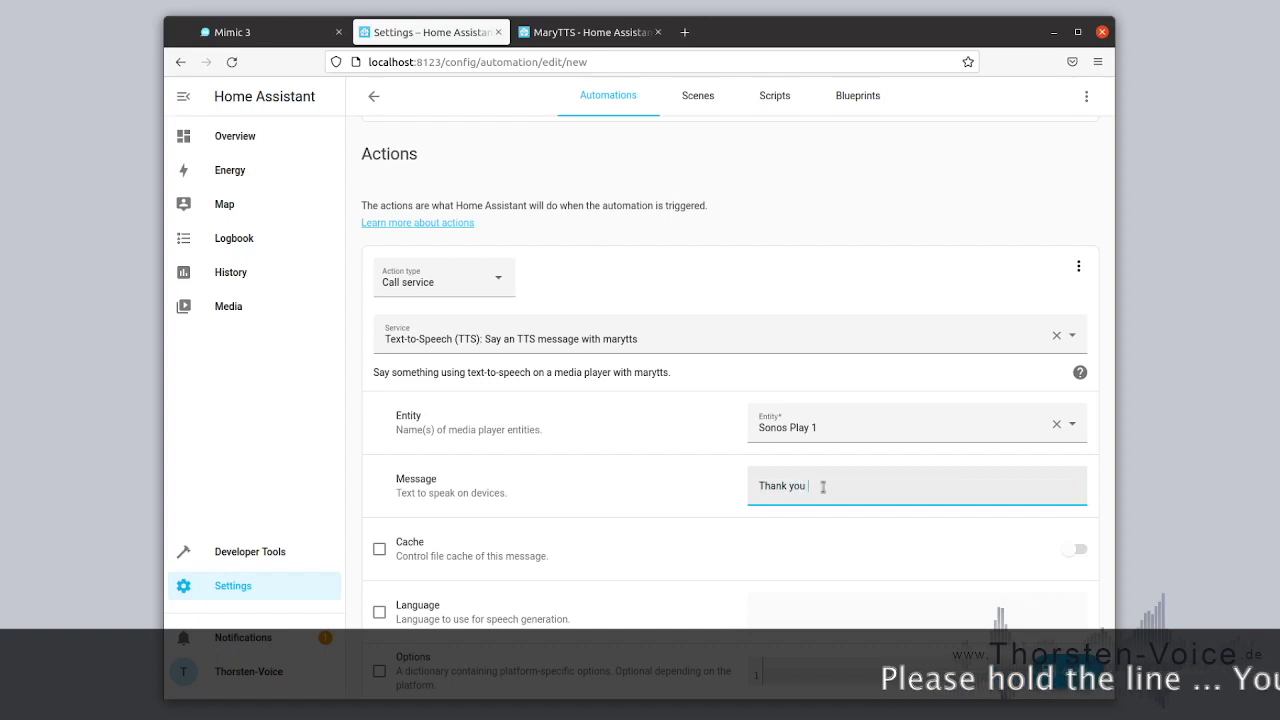
{"action": "type", "text": "for watching"}
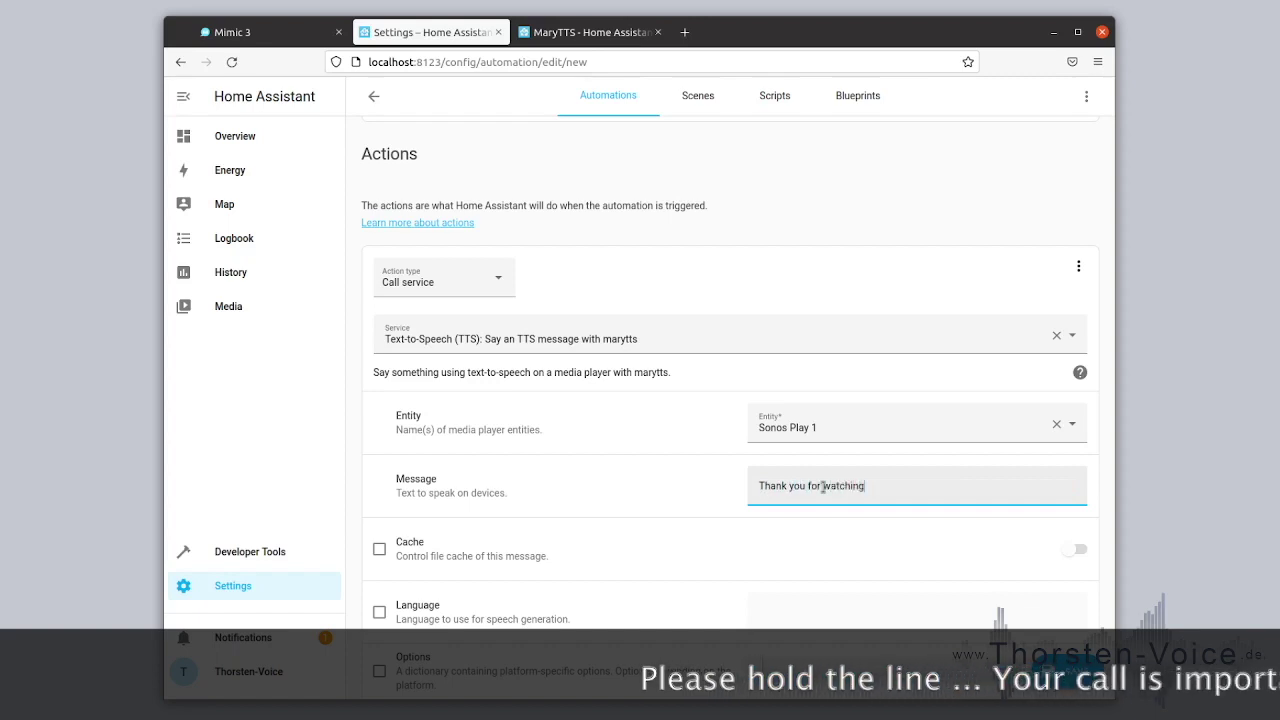
{"action": "type", "text": " my videos. Please subscr"}
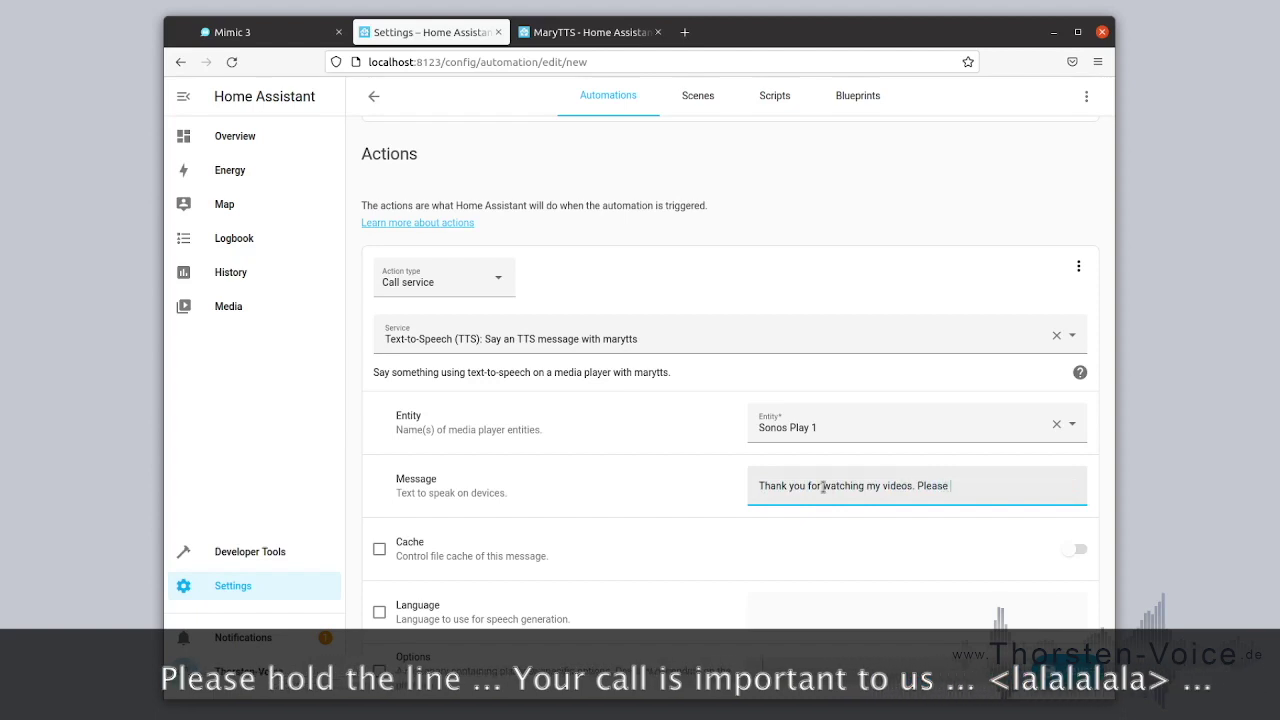
{"action": "type", "text": "ibe to my chn"}
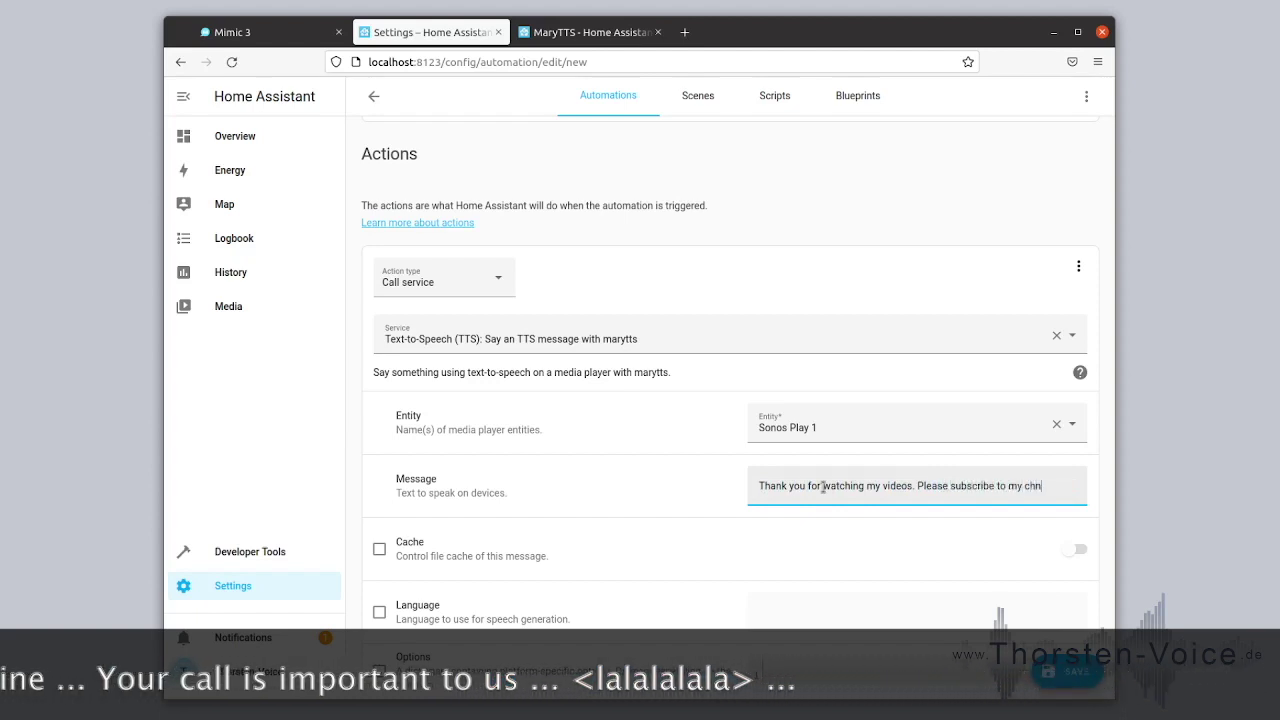
{"action": "key", "text": "BackSpace"}
{"action": "type", "text": "an"}
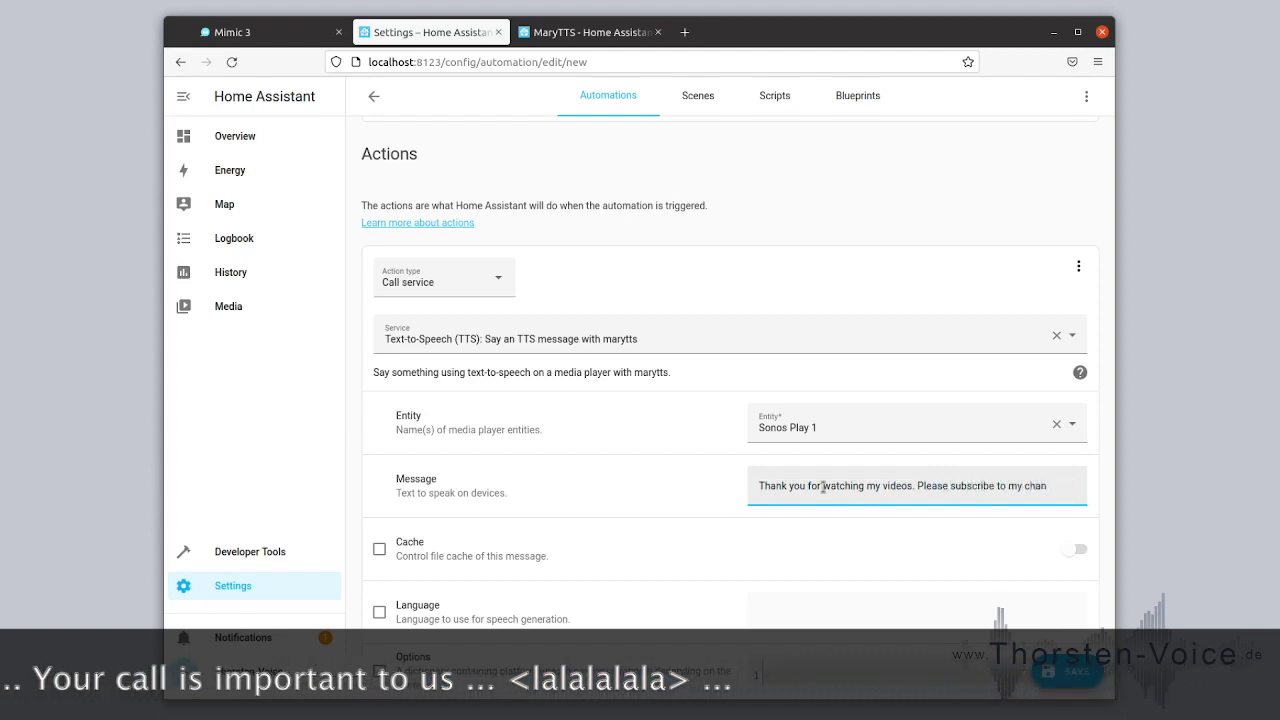
{"action": "type", "text": "nel if you like. Thank you."}
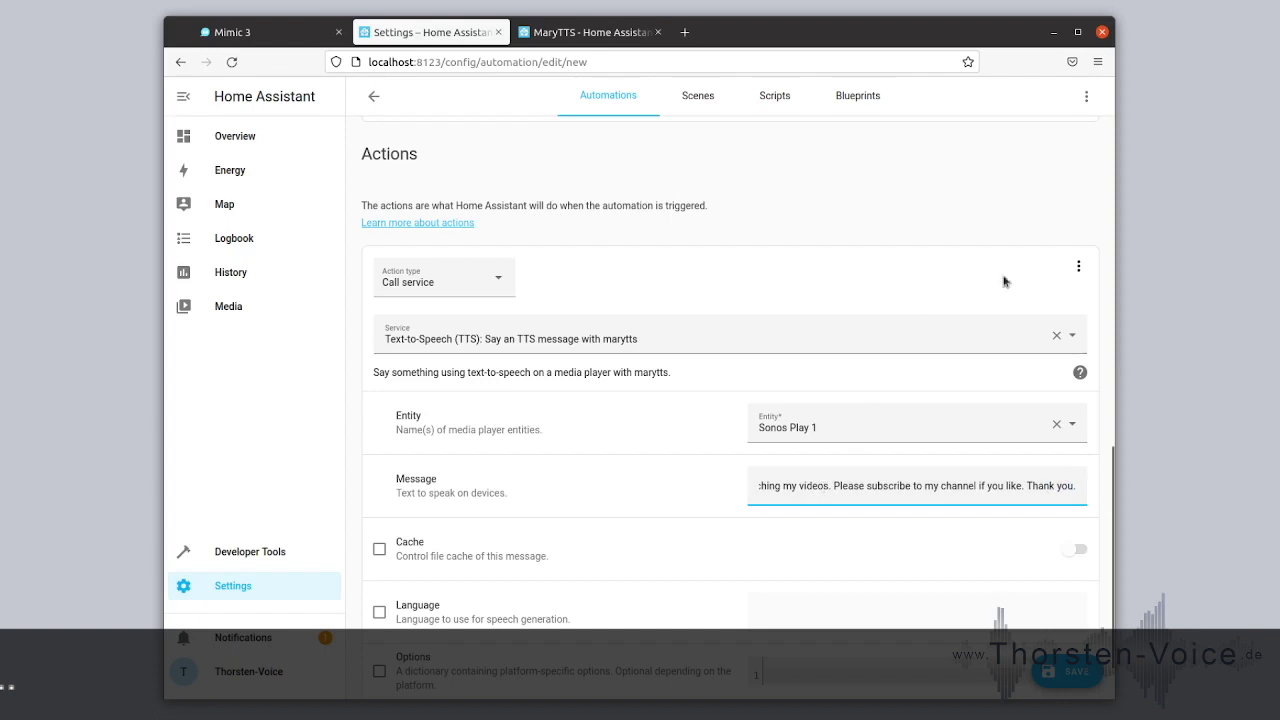
{"action": "left_click", "coordinate": [1079, 268]}
{"action": "left_click", "coordinate": [1051, 306]}
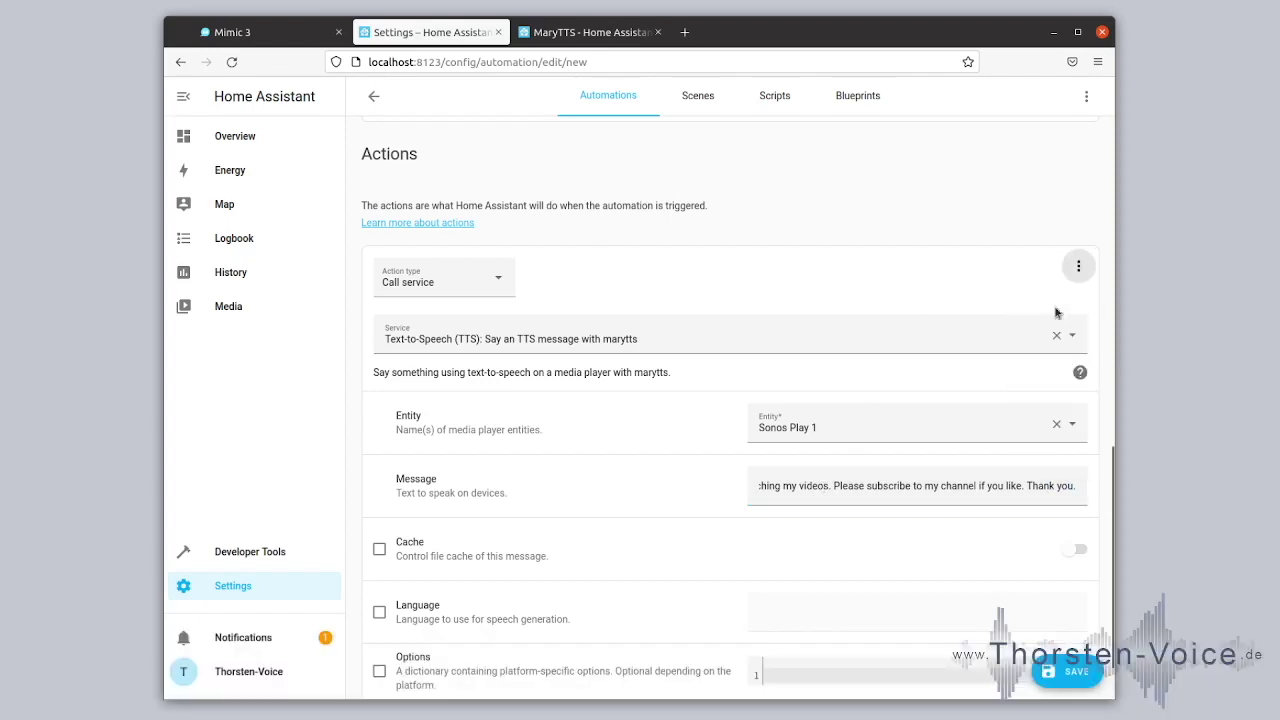